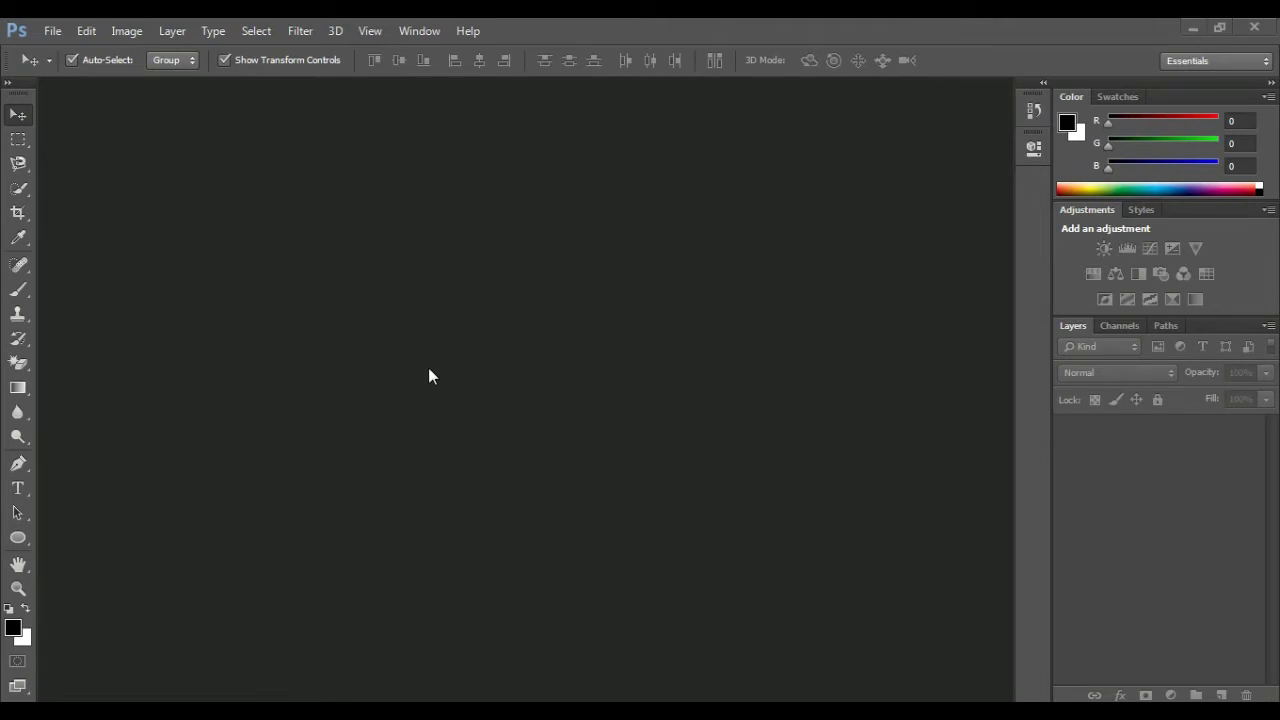
Step: Create a new 800 × 800 pixel document with a white background
{"action": "key", "text": "ctrl+n"}
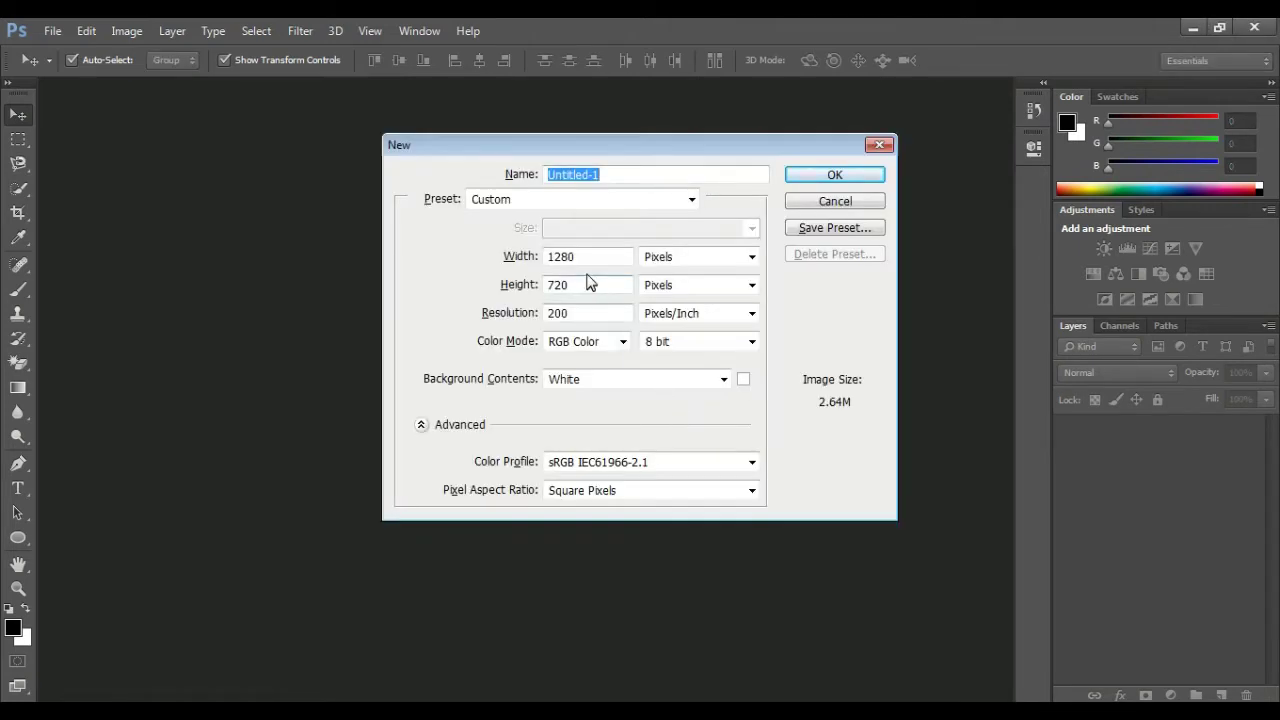
{"action": "double_click", "coordinate": [588, 256]}
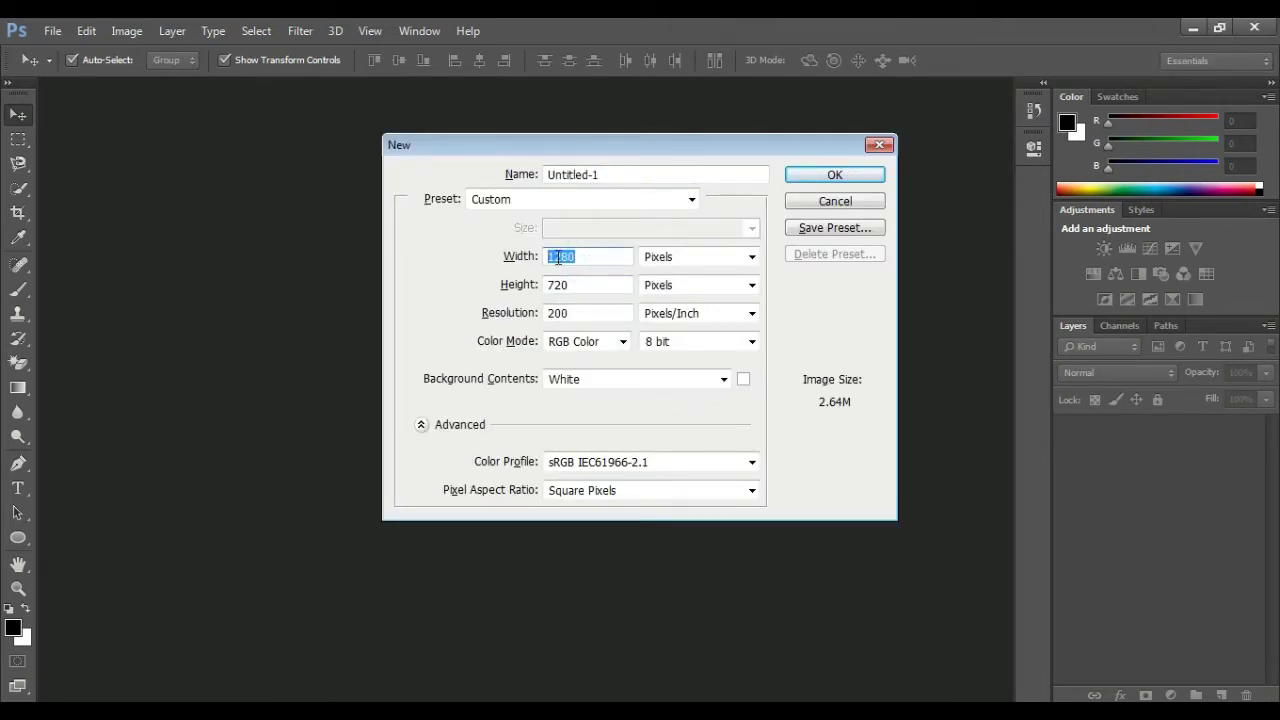
{"action": "type", "text": "800"}
{"action": "key", "text": "Tab"}
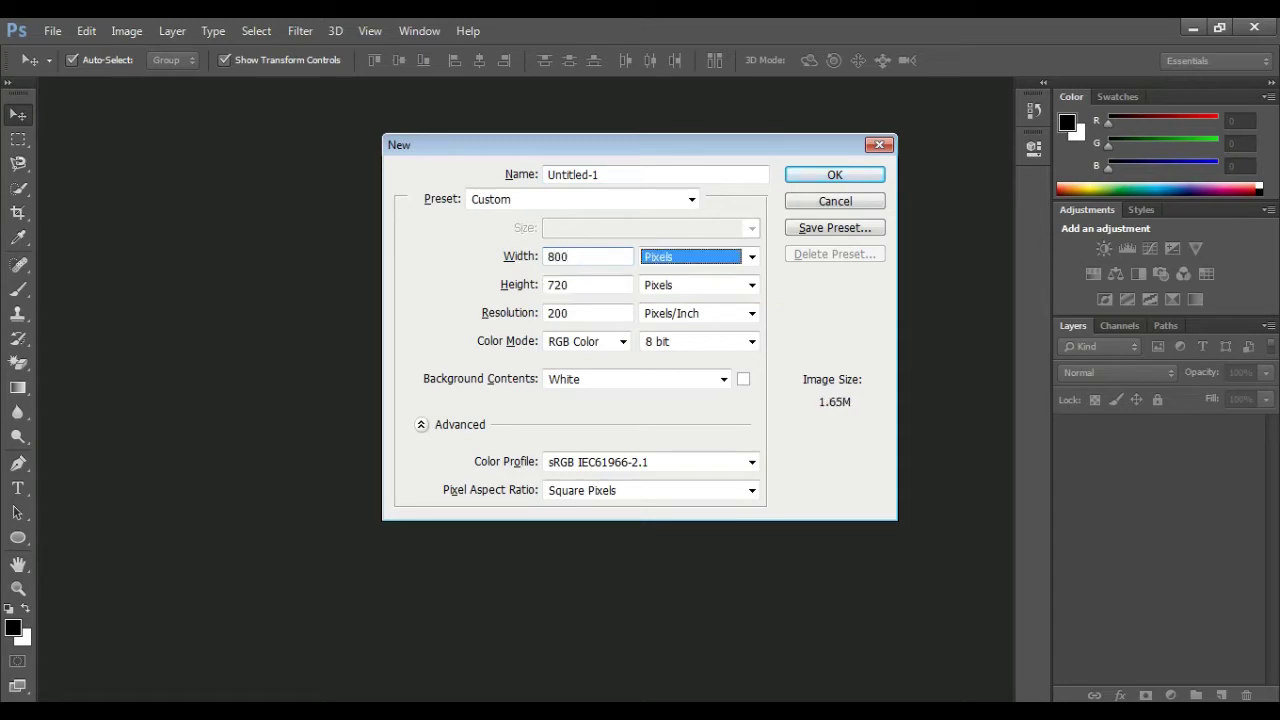
{"action": "key", "text": "Tab"}
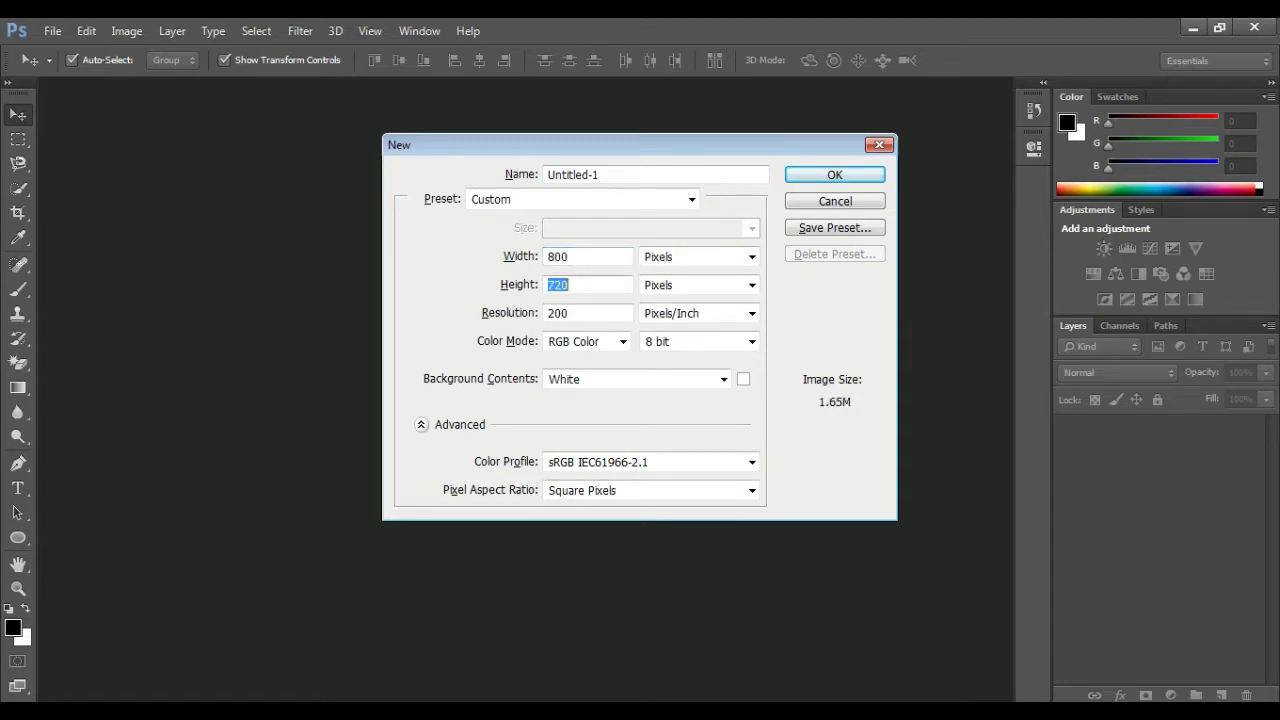
{"action": "type", "text": "800"}
{"action": "double_click", "coordinate": [583, 314]}
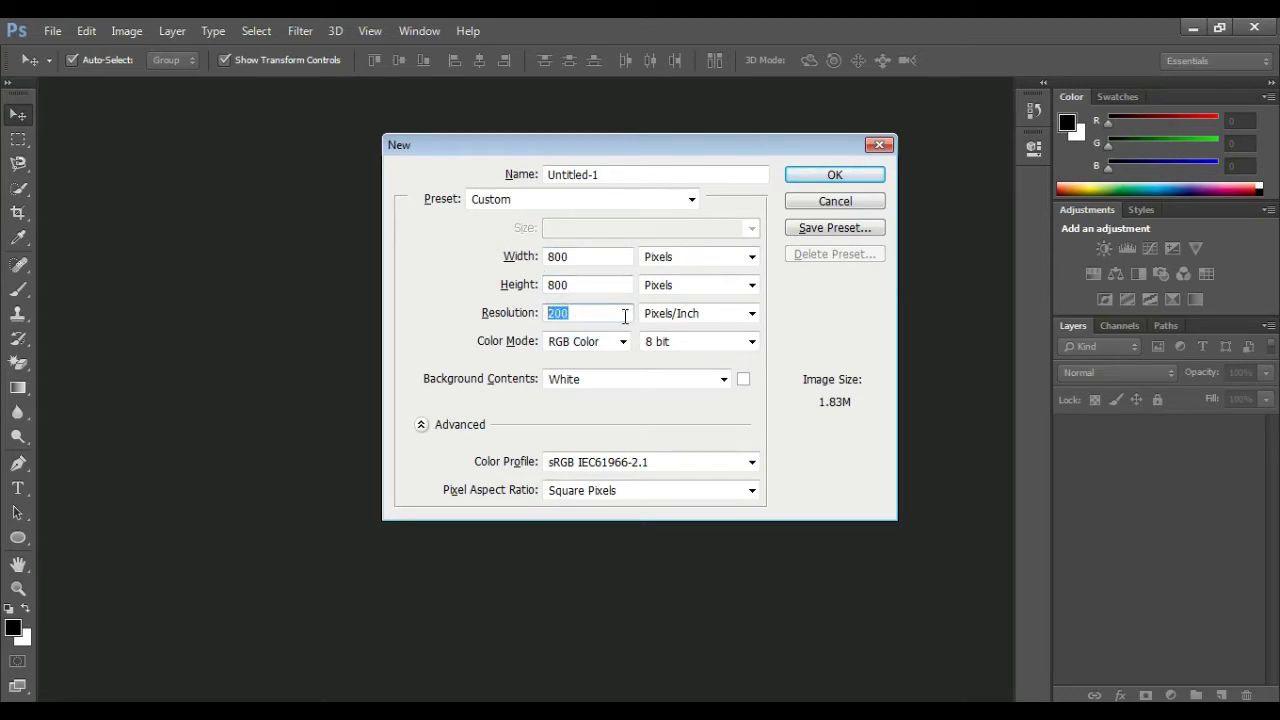
{"action": "left_click", "coordinate": [833, 174]}
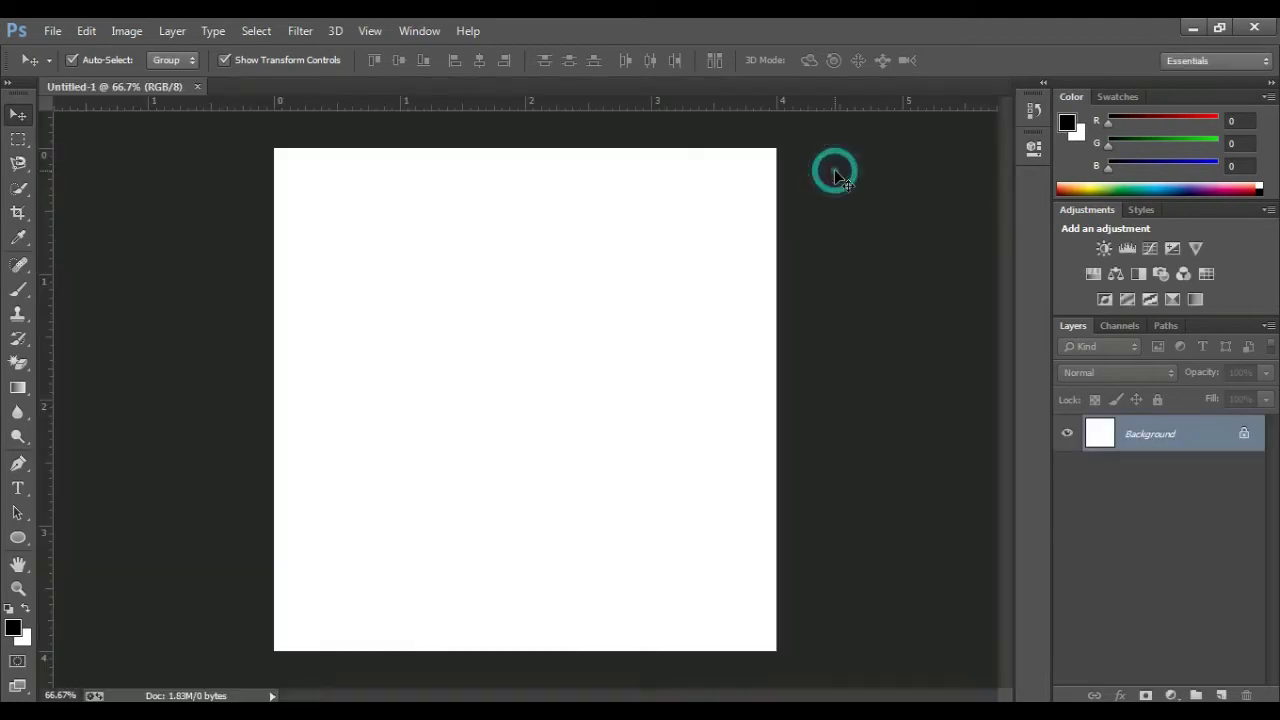
Step: Unlock the Background layer into Layer 0 and add a vertical guide at 50%
{"action": "left_click", "coordinate": [1244, 433]}
{"action": "left_click", "coordinate": [370, 30]}
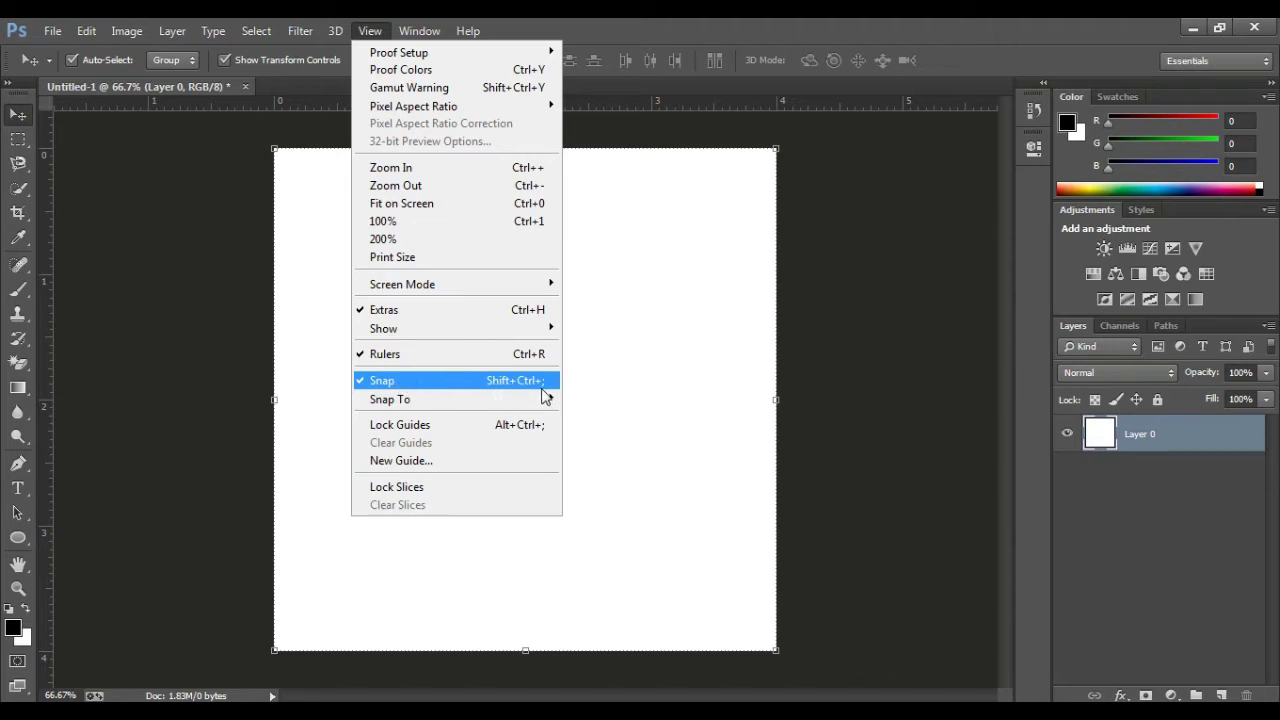
{"action": "left_click", "coordinate": [426, 461]}
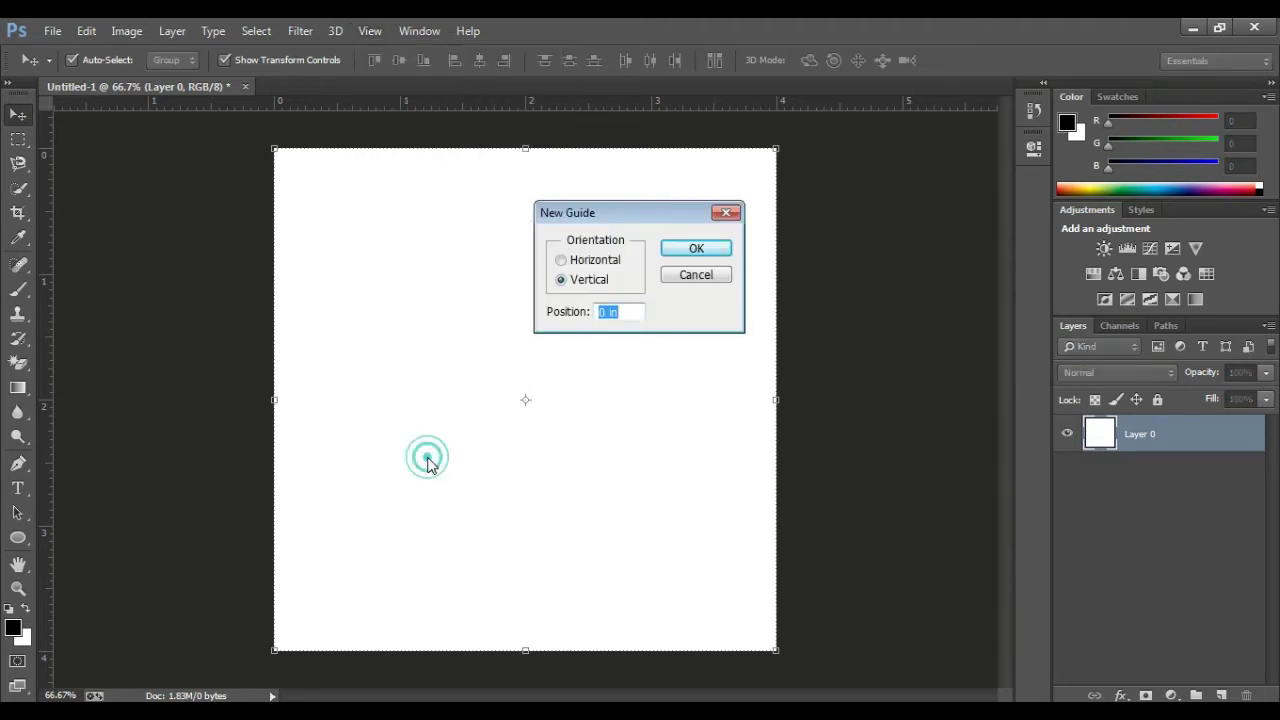
{"action": "left_click", "coordinate": [562, 281]}
{"action": "left_click", "coordinate": [620, 312]}
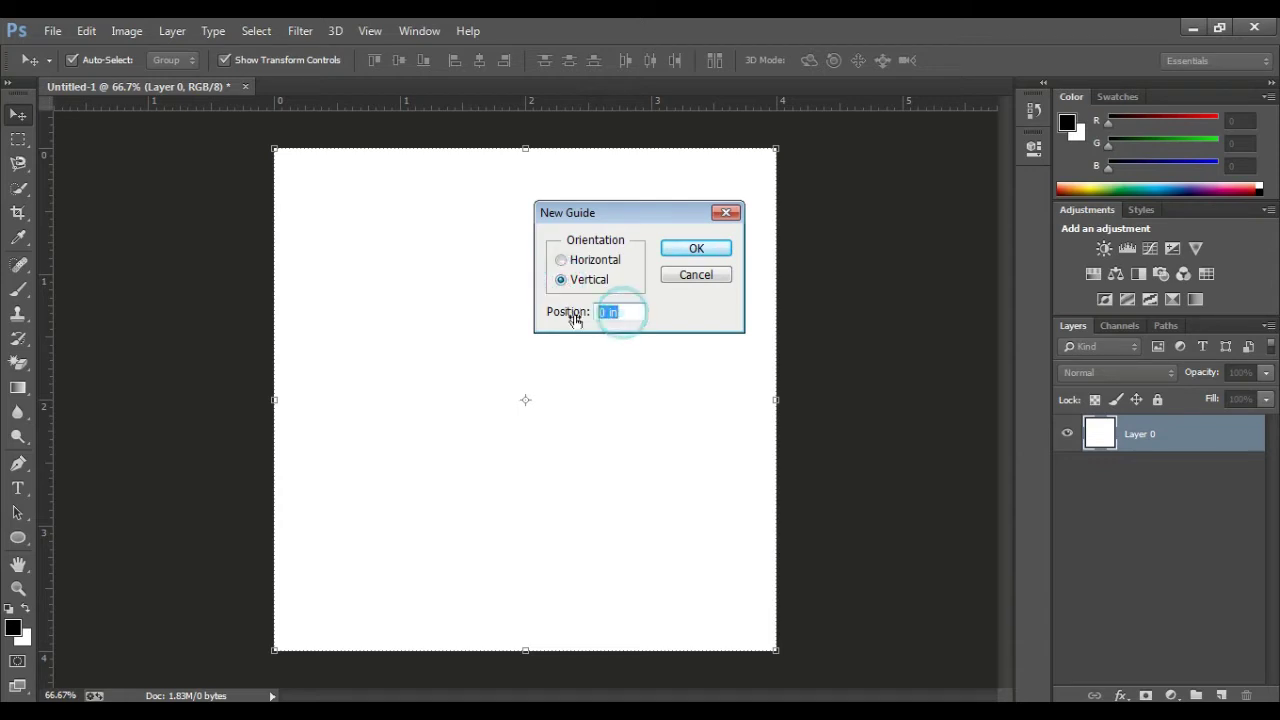
{"action": "type", "text": "50"}
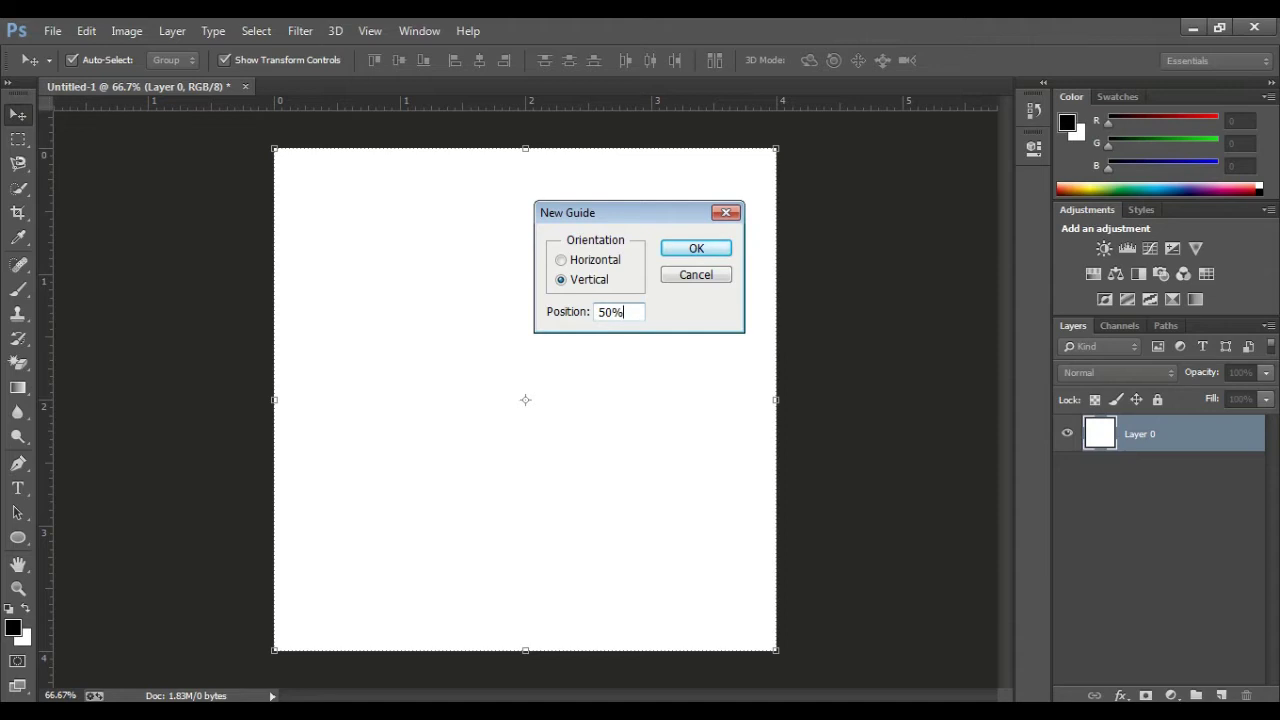
{"action": "left_click", "coordinate": [703, 247]}
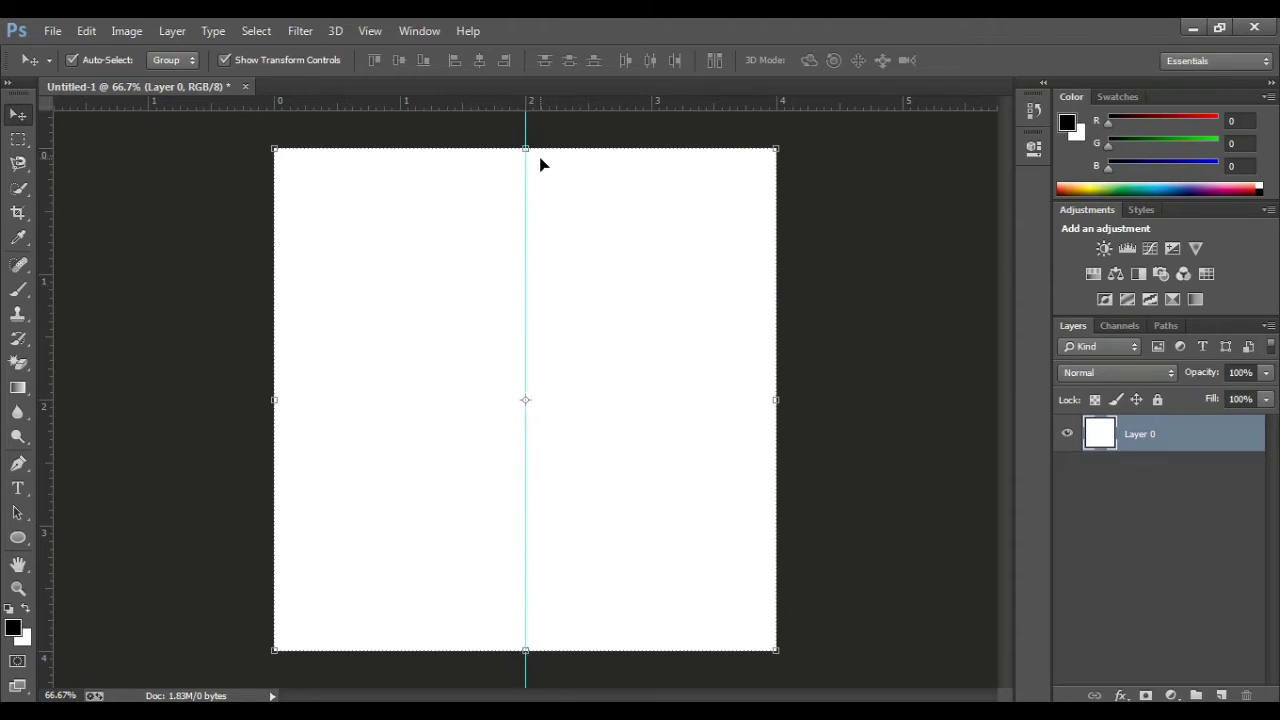
{"action": "left_click", "coordinate": [370, 31]}
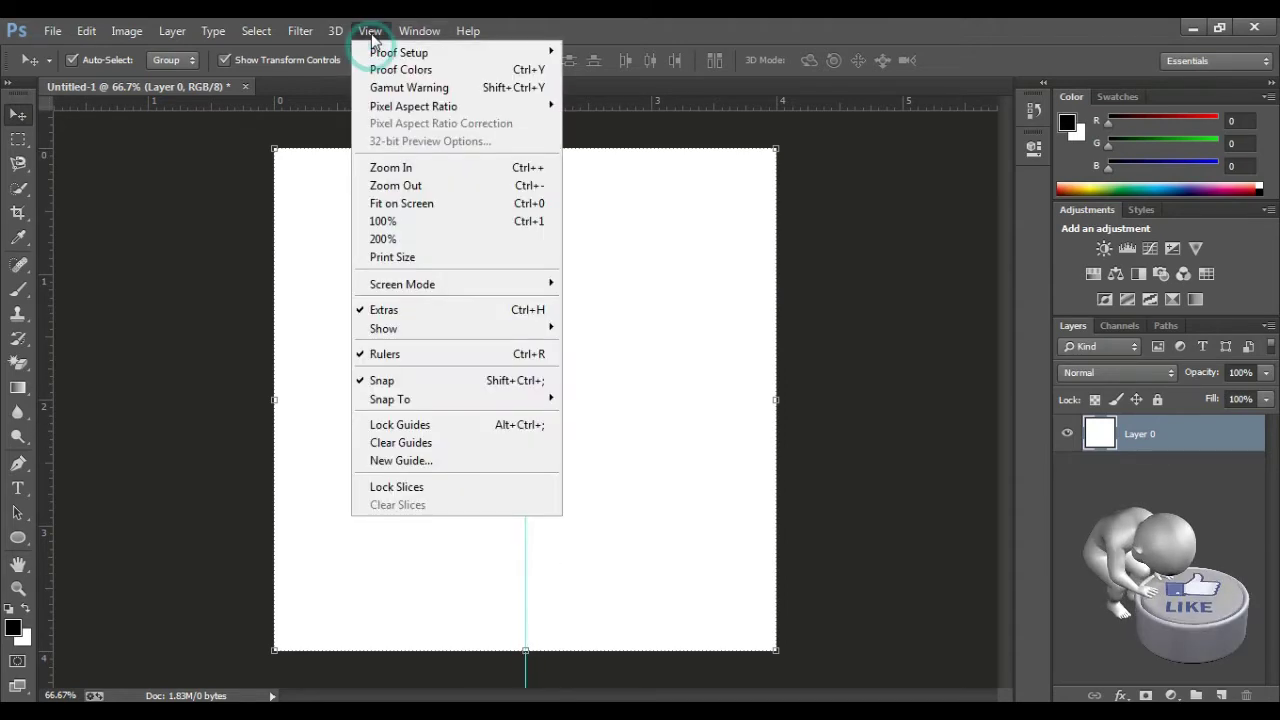
Step: Add a horizontal guide at 50% crossing the vertical guide at the canvas centre
{"action": "left_click", "coordinate": [428, 462]}
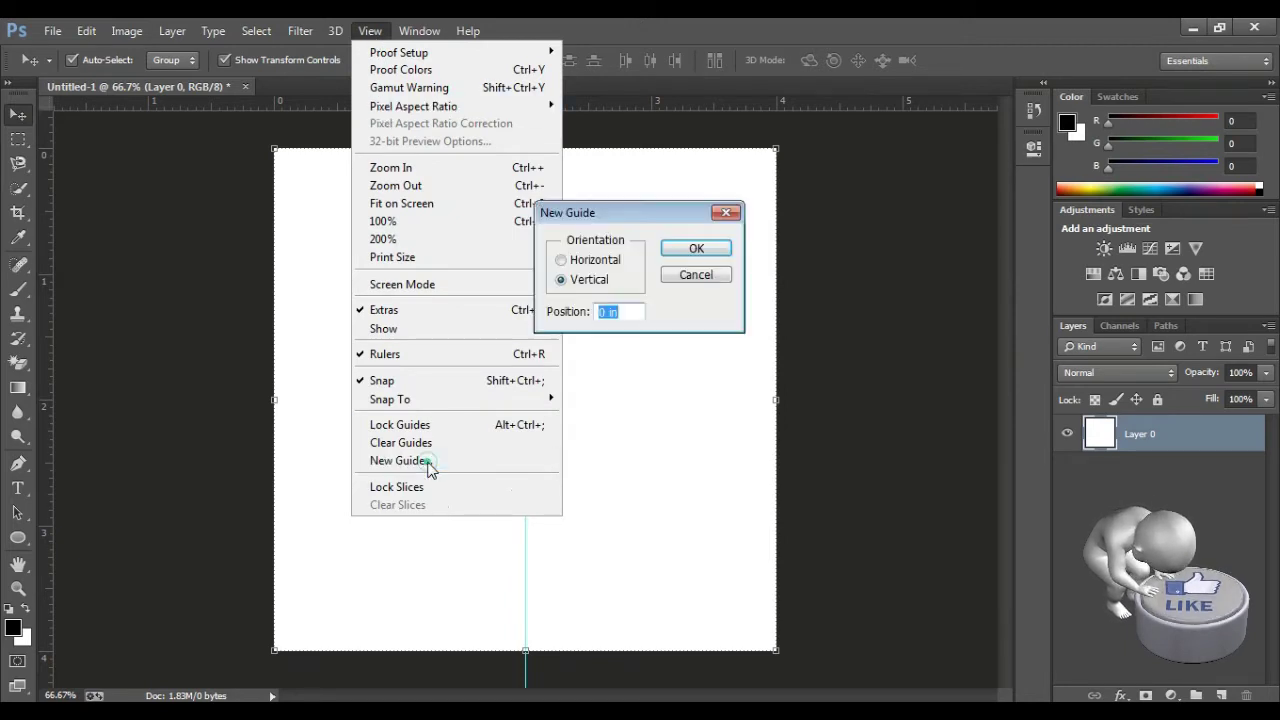
{"action": "left_click", "coordinate": [562, 261]}
{"action": "double_click", "coordinate": [626, 313]}
{"action": "type", "text": "50"}
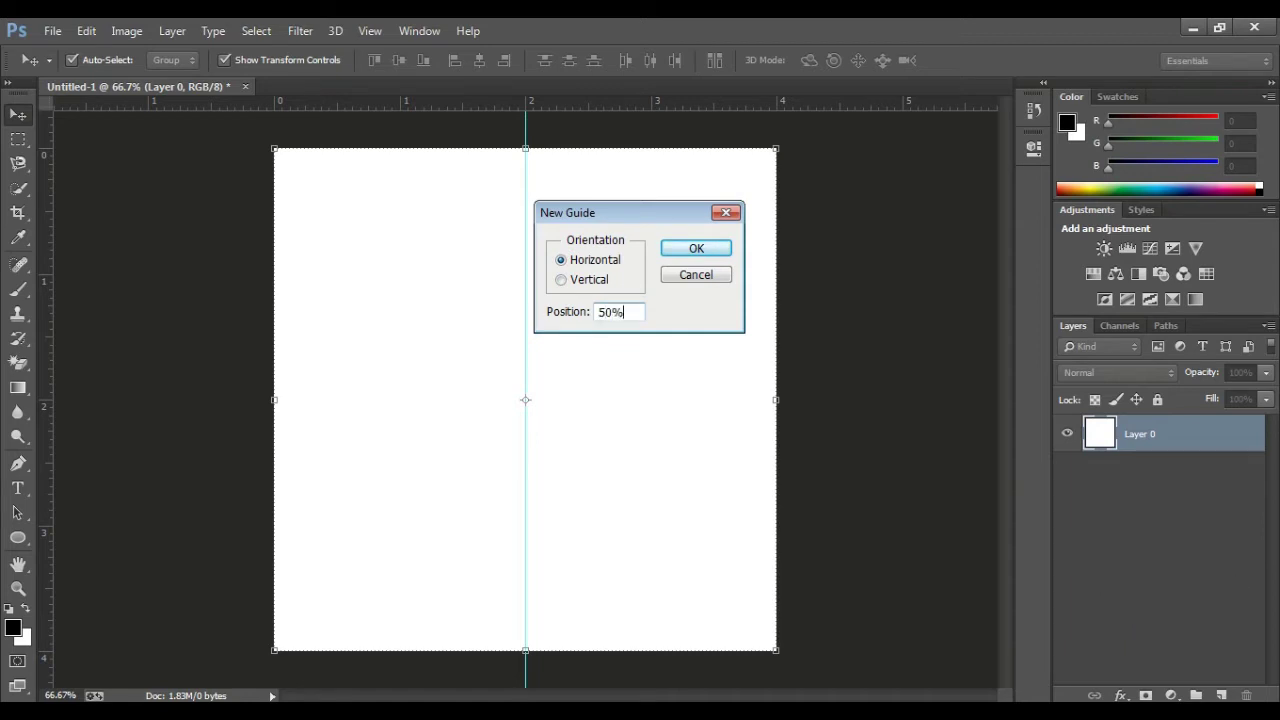
{"action": "left_click", "coordinate": [684, 250]}
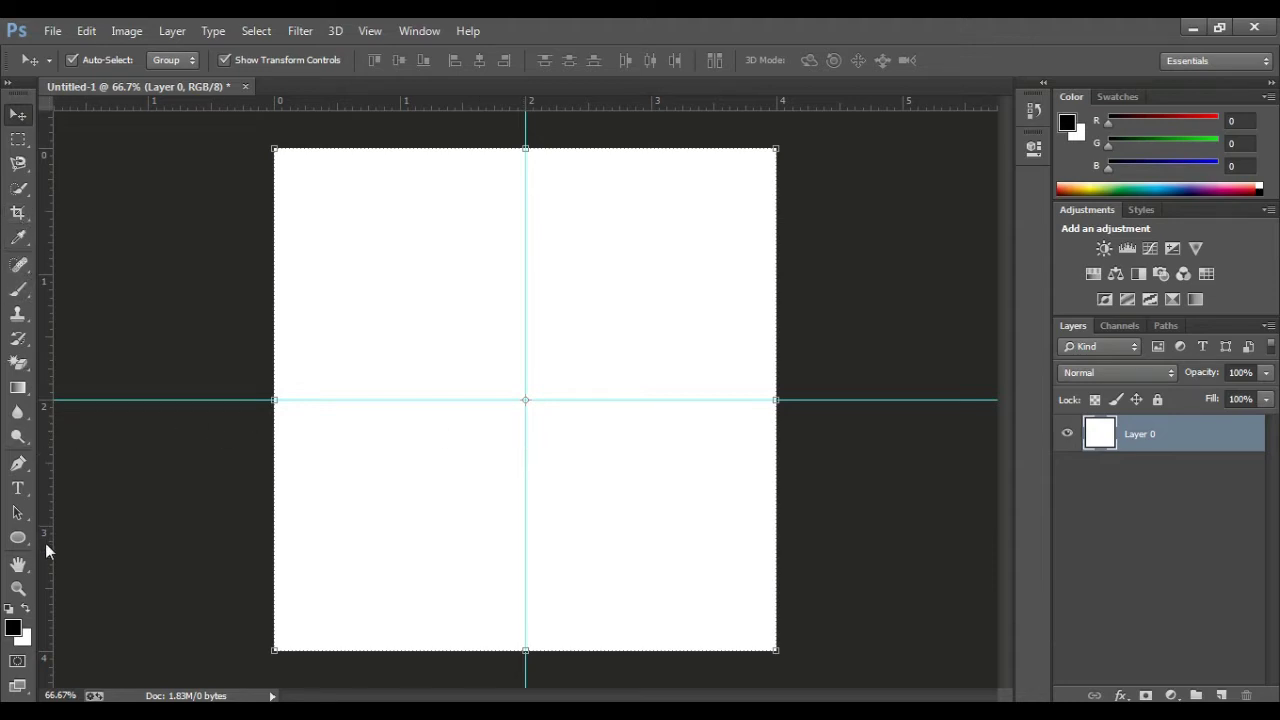
{"action": "left_click", "coordinate": [20, 538]}
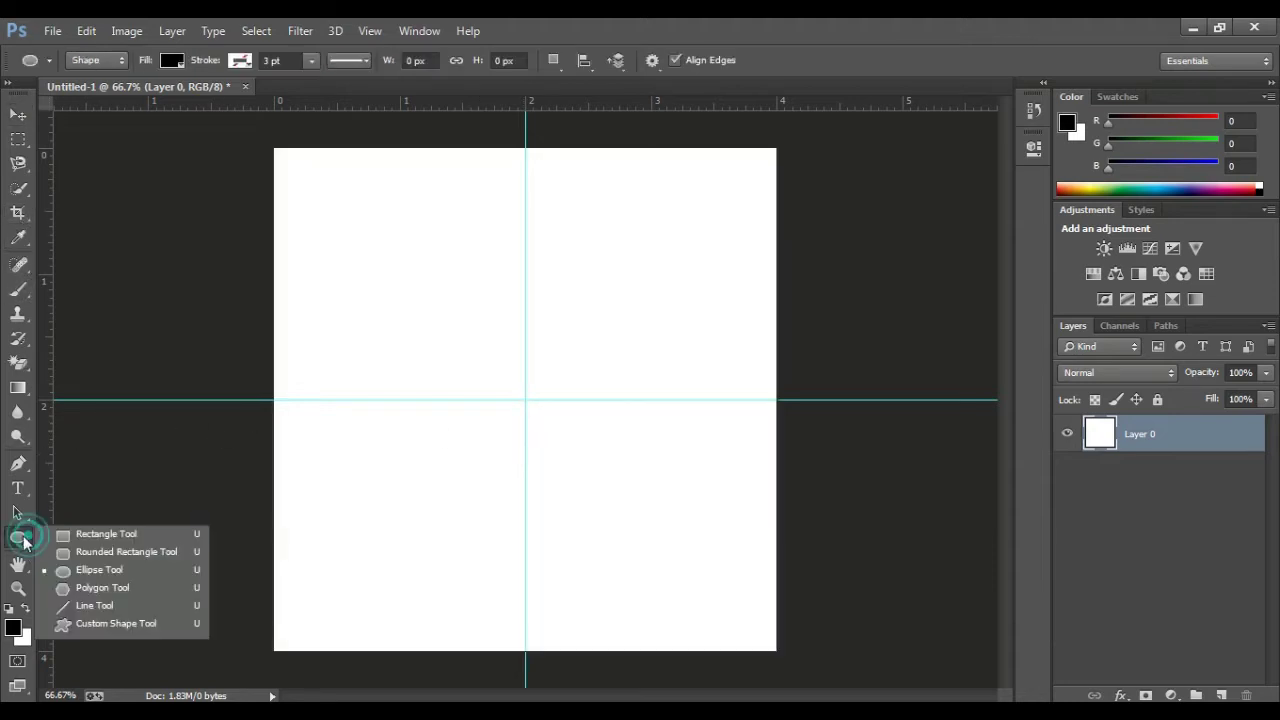
Step: Draw a 300 × 300 px ellipse centred on the guide intersection
{"action": "left_click", "coordinate": [113, 571]}
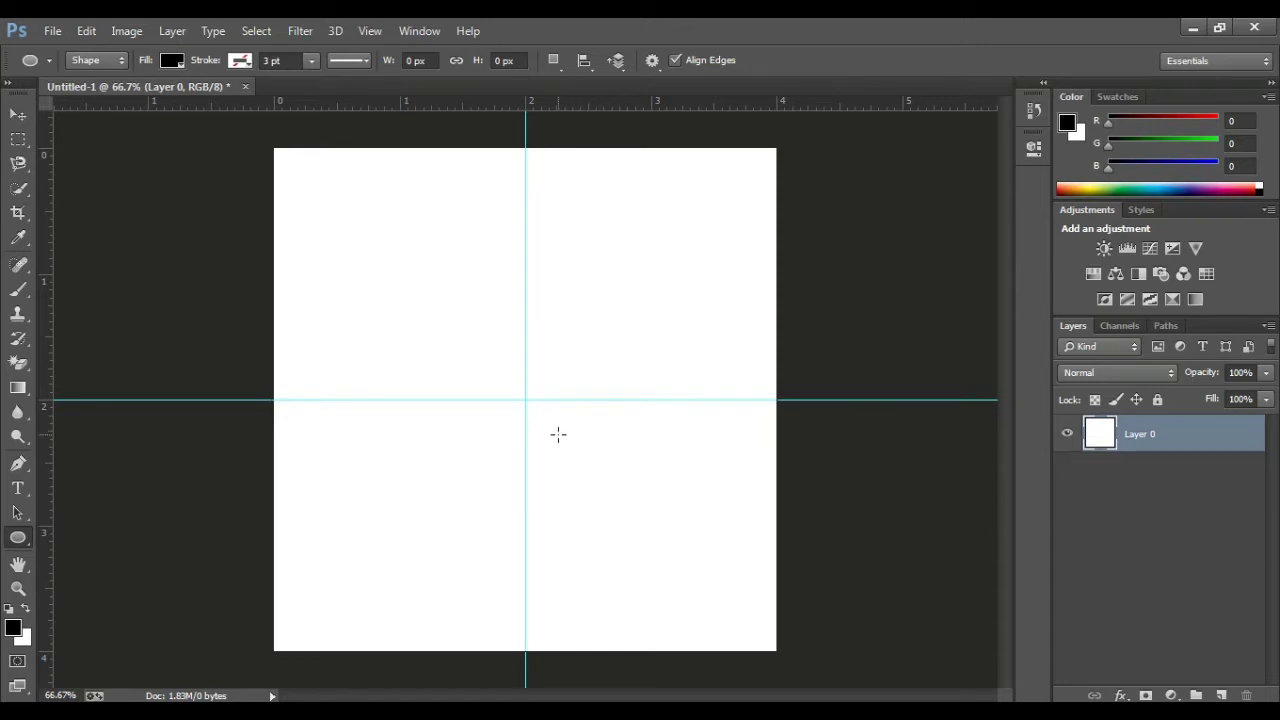
{"action": "left_click_drag", "start_coordinate": [537, 412], "coordinate": [709, 582]}
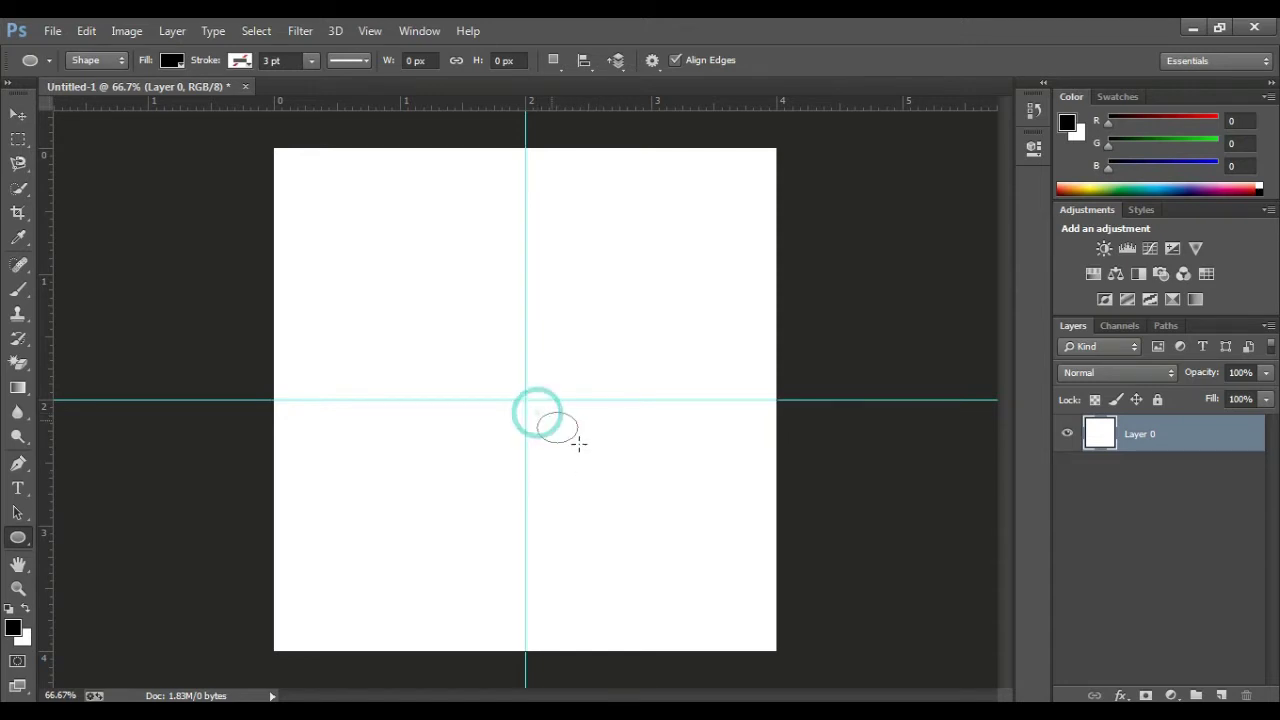
{"action": "left_click_drag", "start_coordinate": [709, 582], "coordinate": [696, 556]}
{"action": "key", "text": "alt"}
{"action": "left_click_drag", "start_coordinate": [697, 557], "coordinate": [640, 486]}
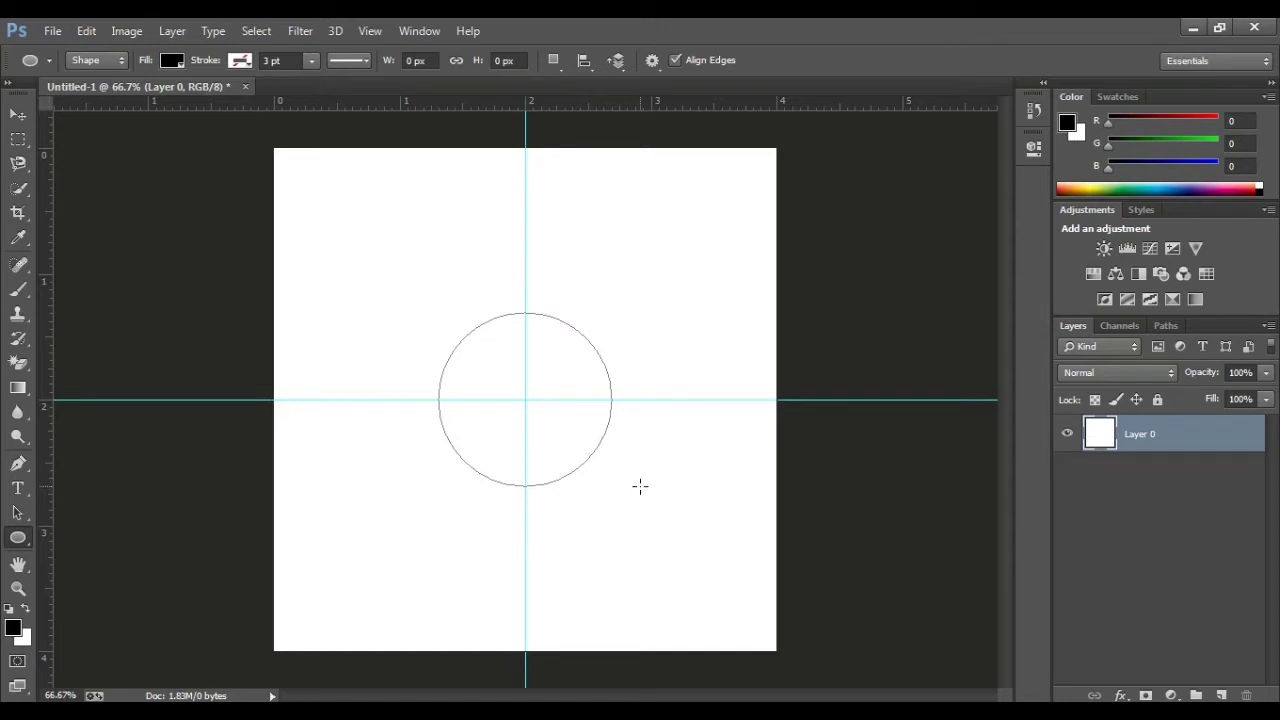
{"action": "left_click_drag", "start_coordinate": [640, 486], "coordinate": [654, 493]}
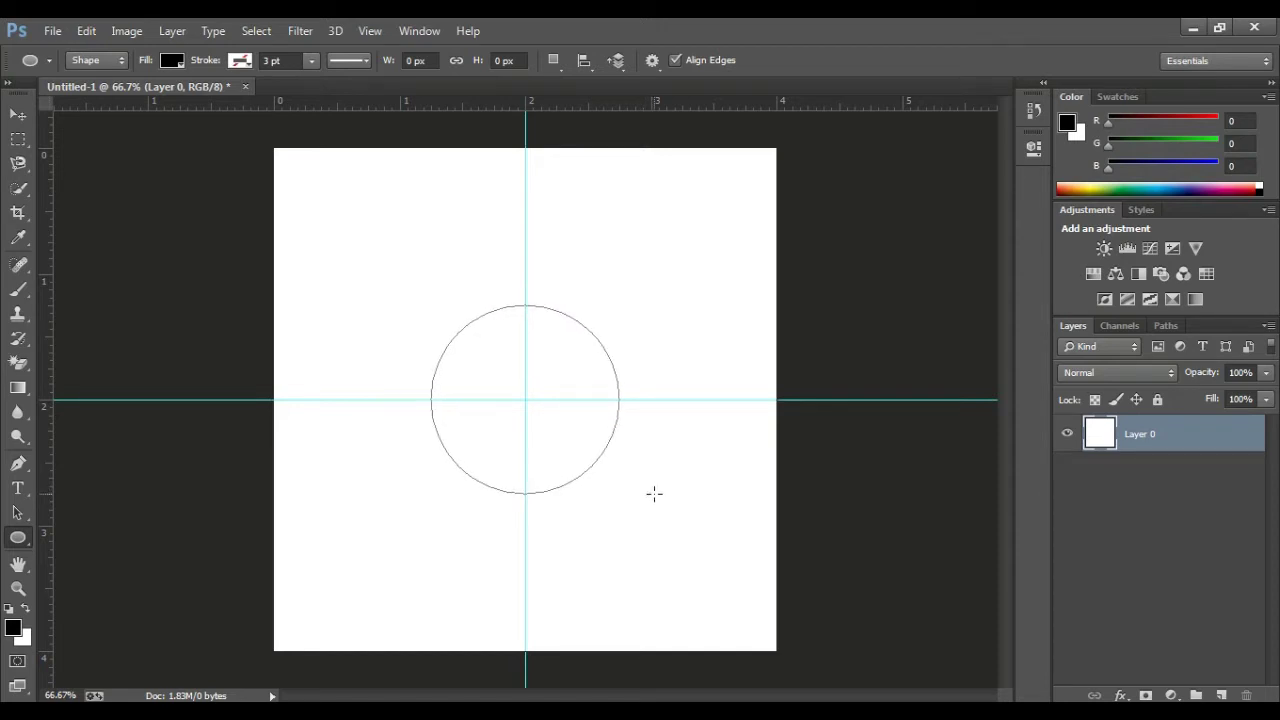
{"action": "left_click", "coordinate": [654, 493]}
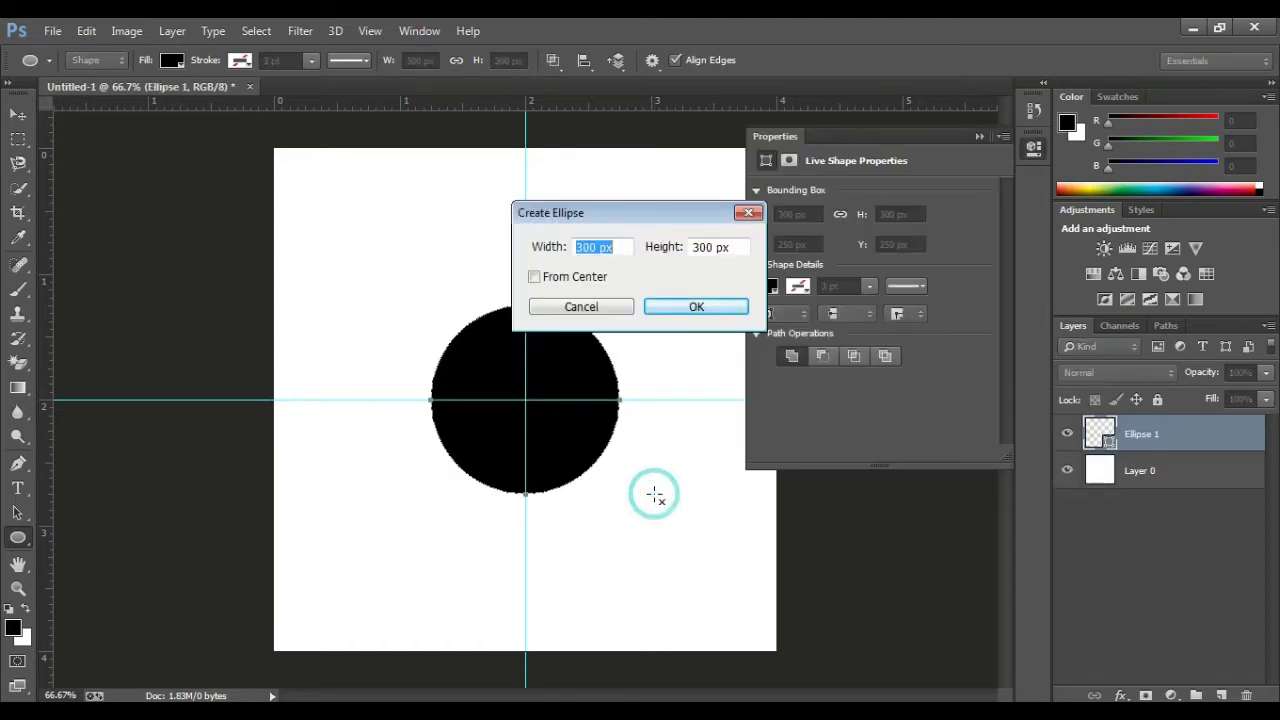
{"action": "left_click", "coordinate": [603, 301]}
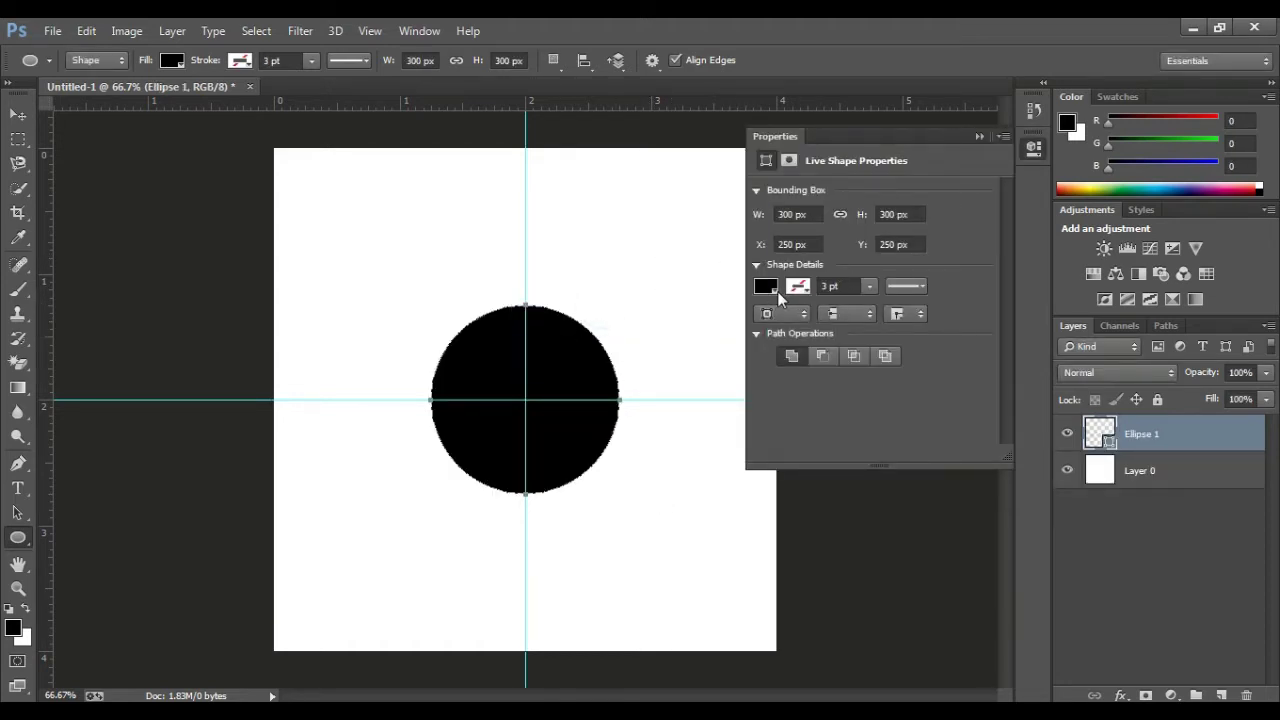
Step: Set the circle's fill to white and collapse the Properties panel
{"action": "left_click", "coordinate": [768, 288]}
{"action": "left_click", "coordinate": [781, 376]}
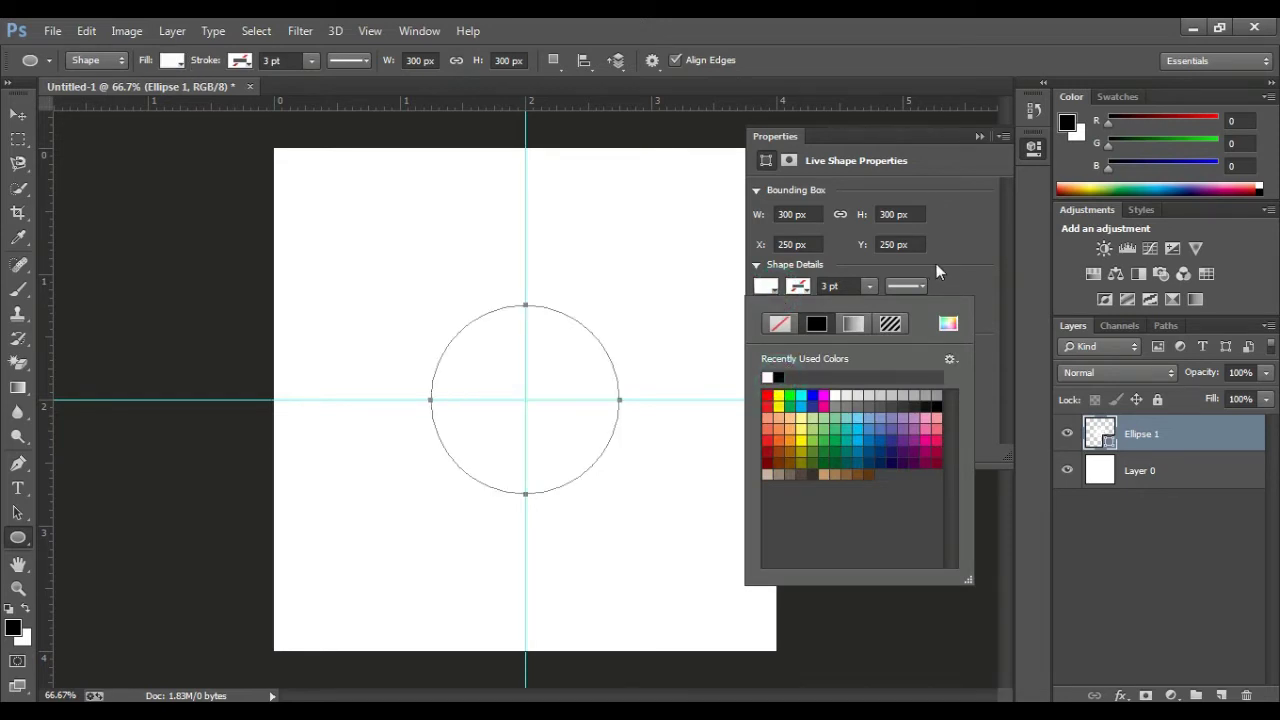
{"action": "left_click", "coordinate": [975, 180]}
{"action": "left_click", "coordinate": [978, 139]}
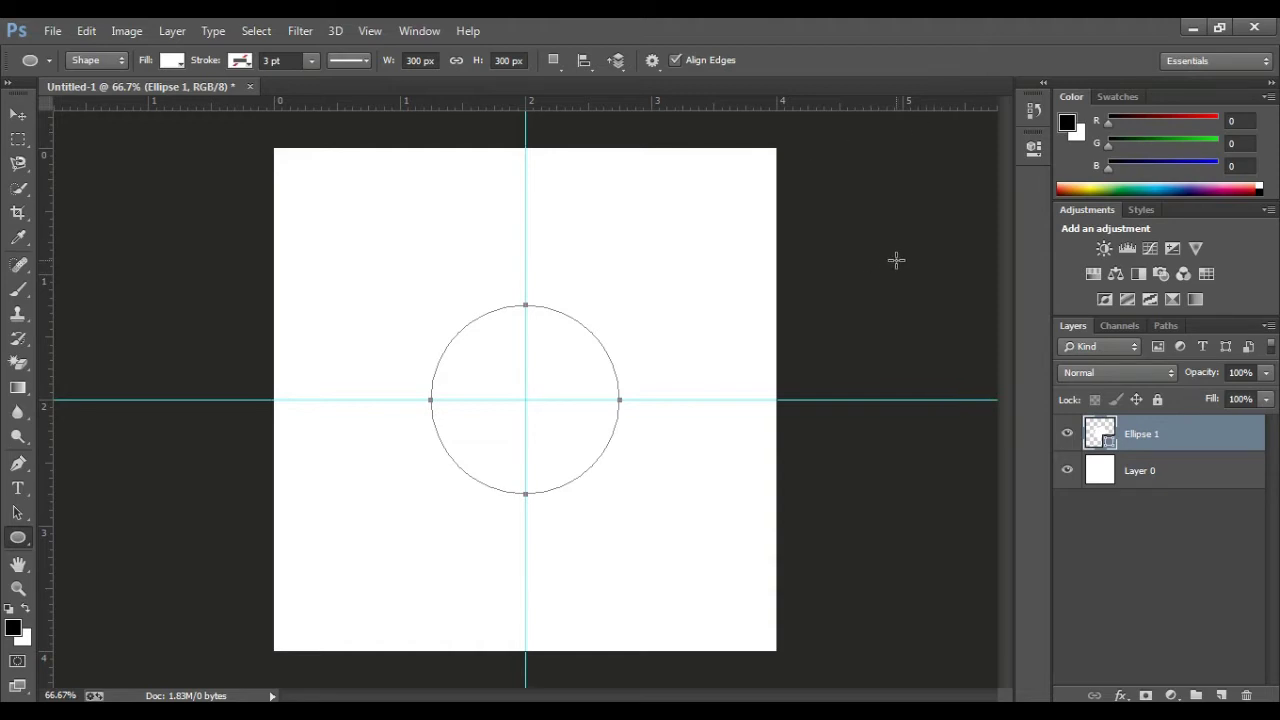
{"action": "left_click", "coordinate": [18, 489]}
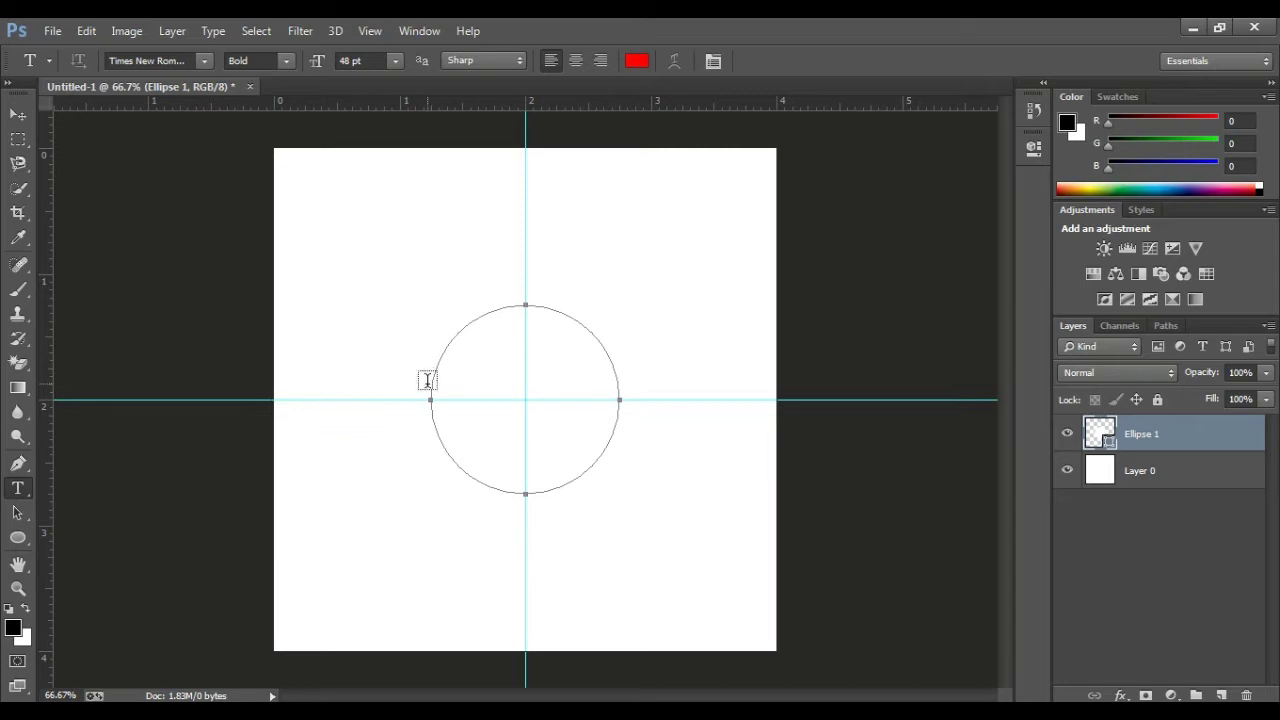
Step: Type 'Welcome to our Channel' at 24 pt along the circle's outline and select it all
{"action": "left_click", "coordinate": [430, 384]}
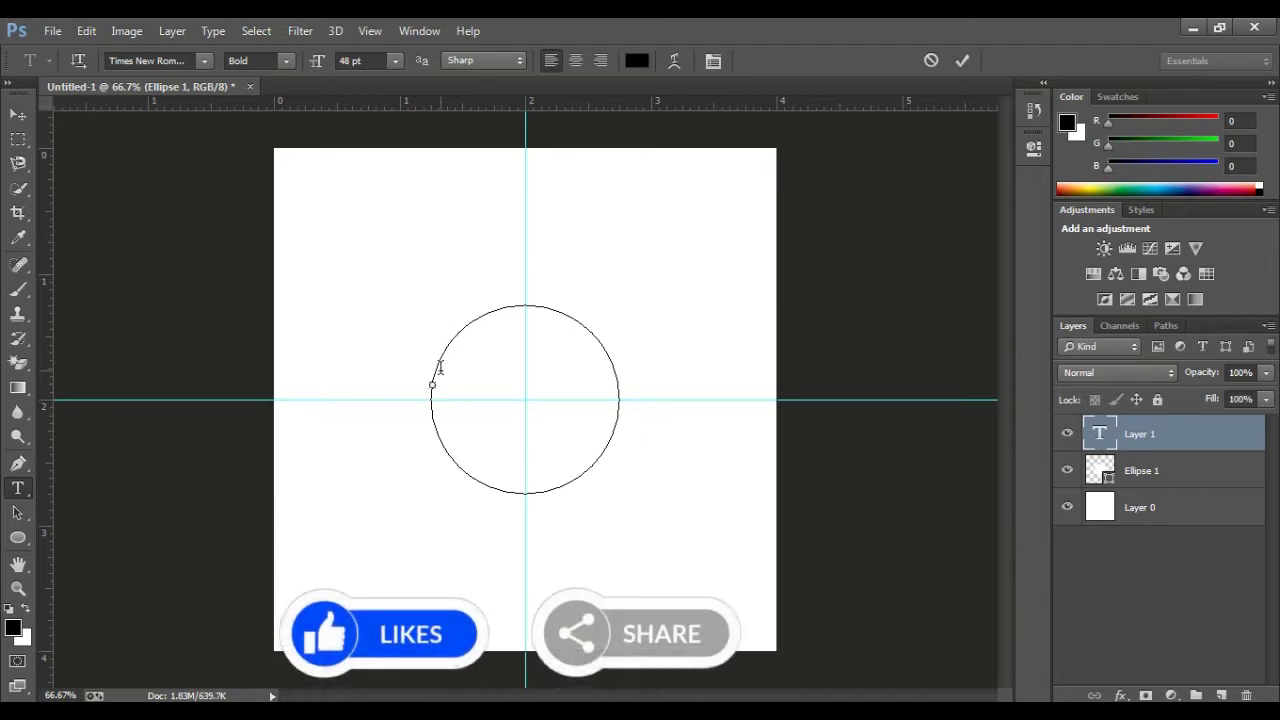
{"action": "left_click", "coordinate": [397, 60]}
{"action": "left_click", "coordinate": [402, 281]}
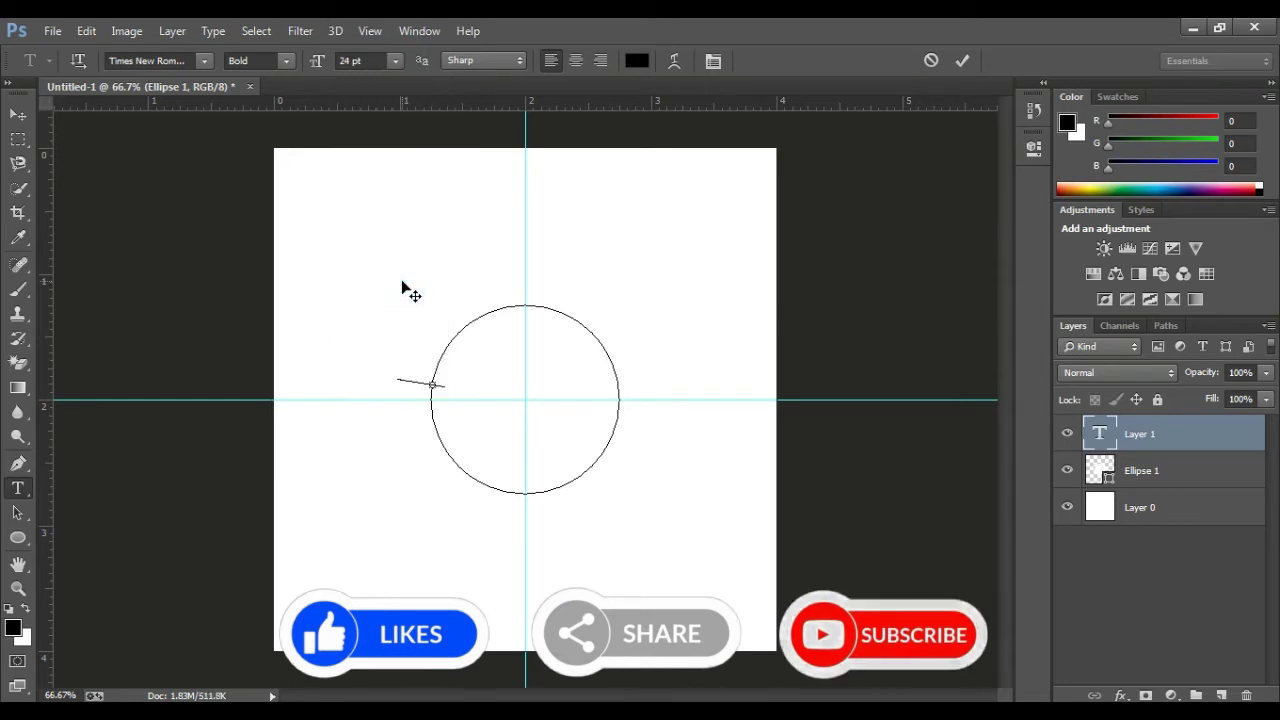
{"action": "type", "text": "Welcom"}
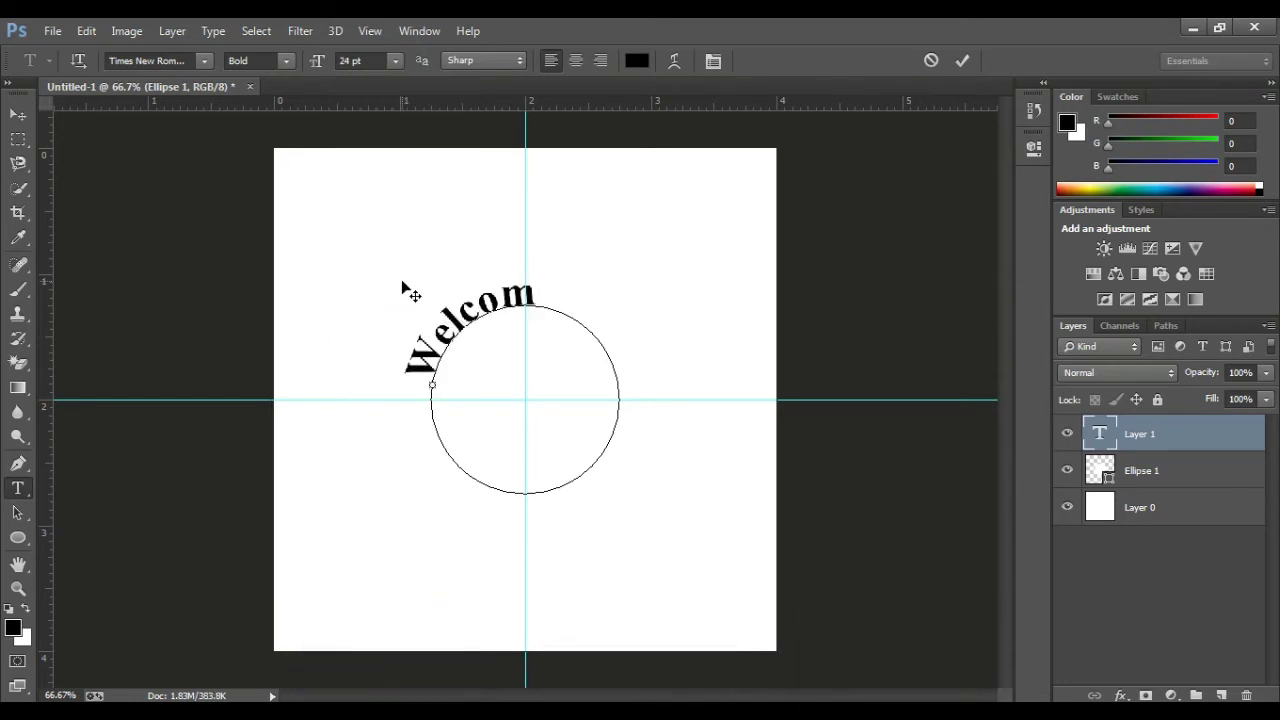
{"action": "type", "text": "e to our"}
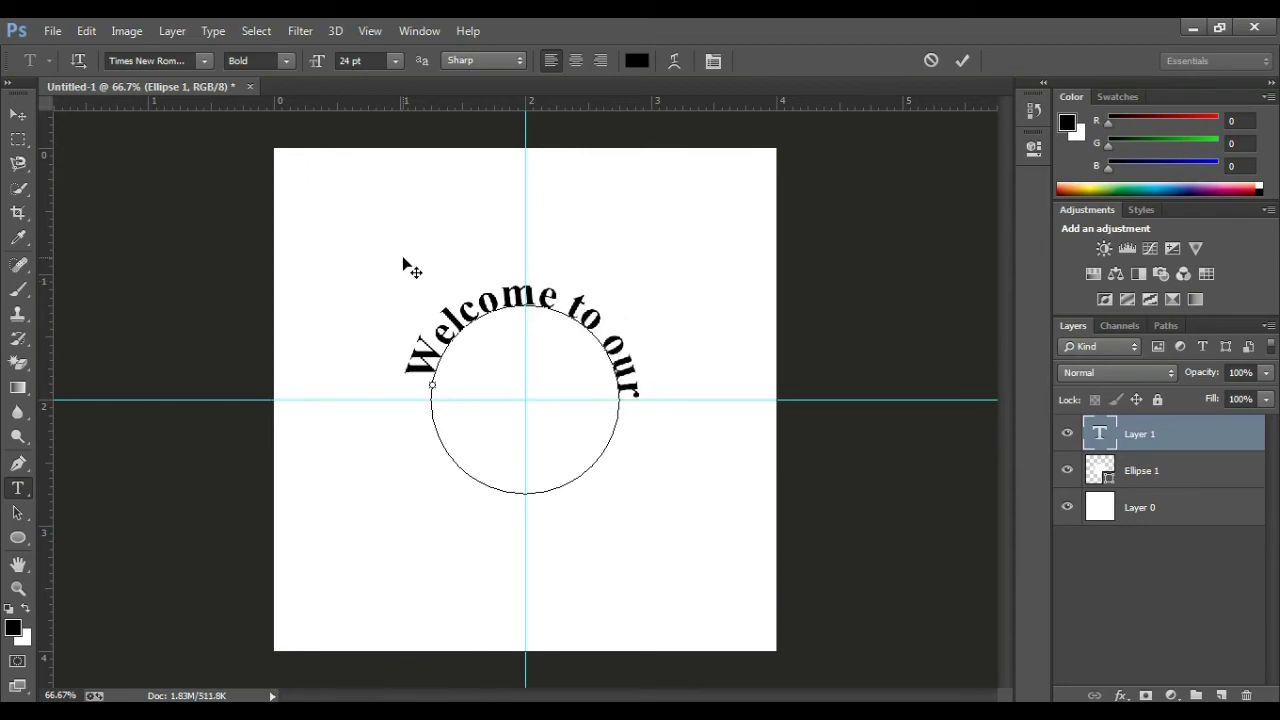
{"action": "type", "text": " Chann"}
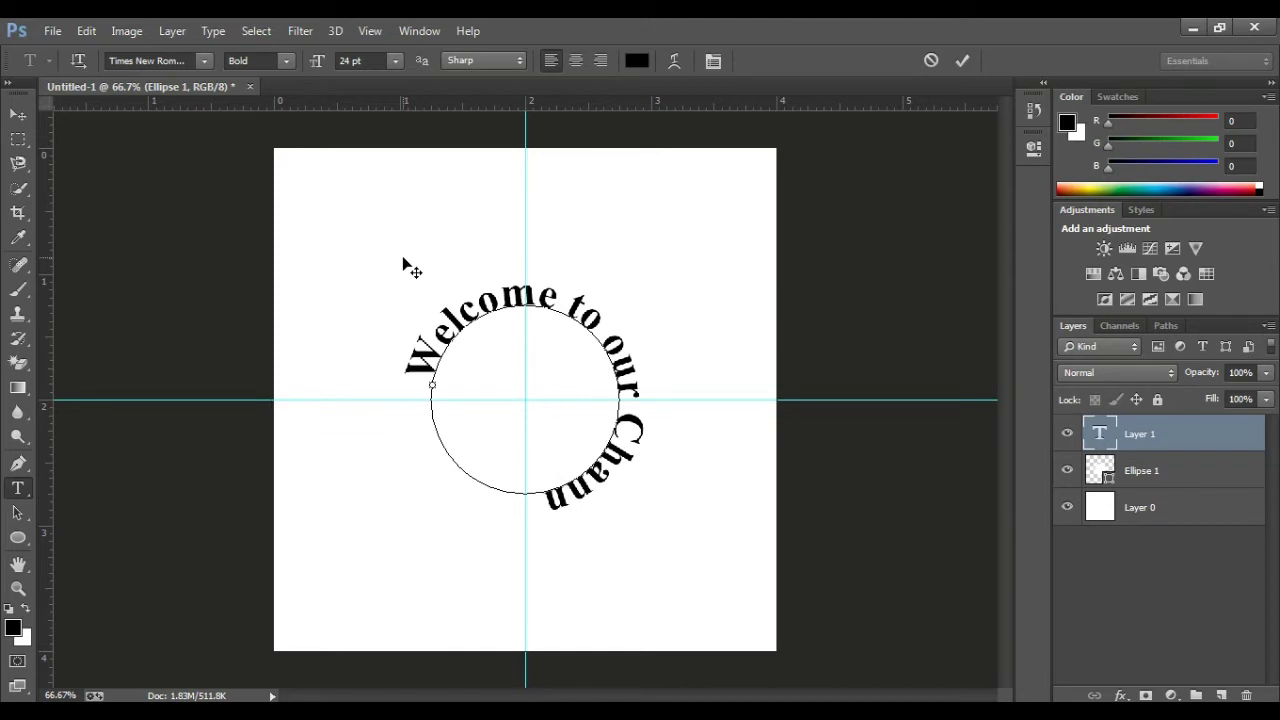
{"action": "type", "text": "el"}
{"action": "key", "text": "ctrl+a"}
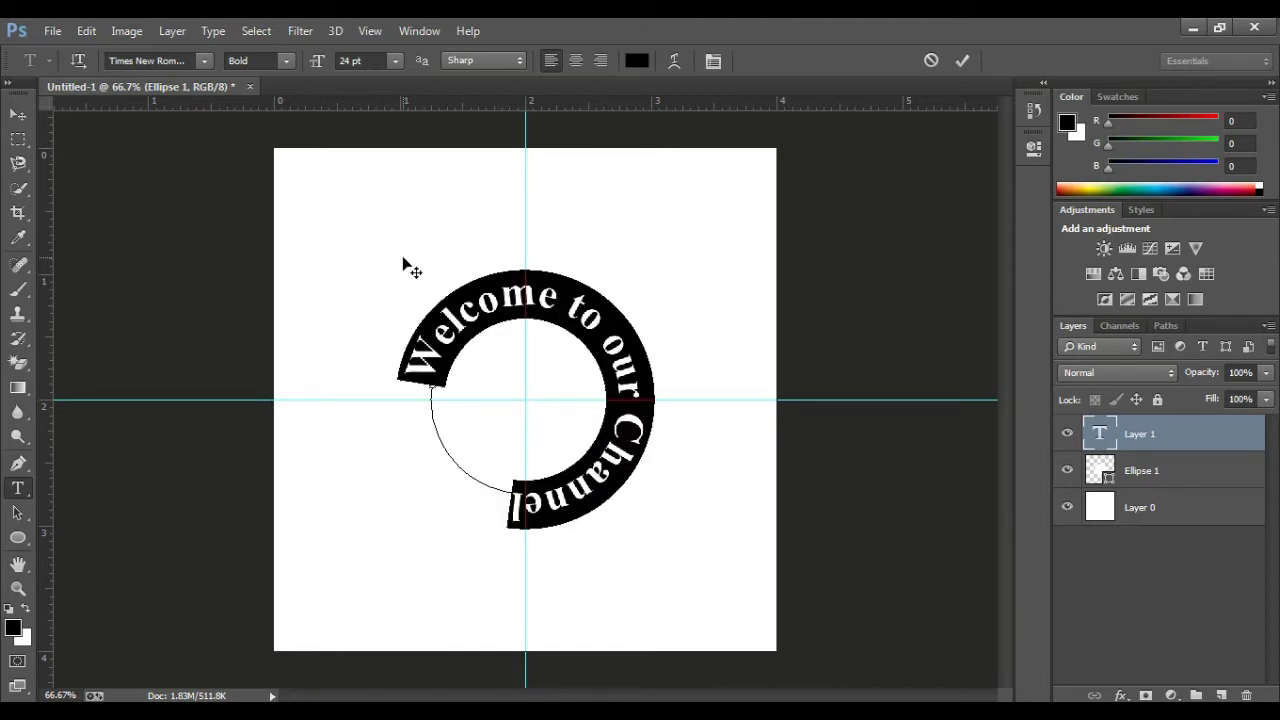
{"action": "left_click", "coordinate": [395, 62]}
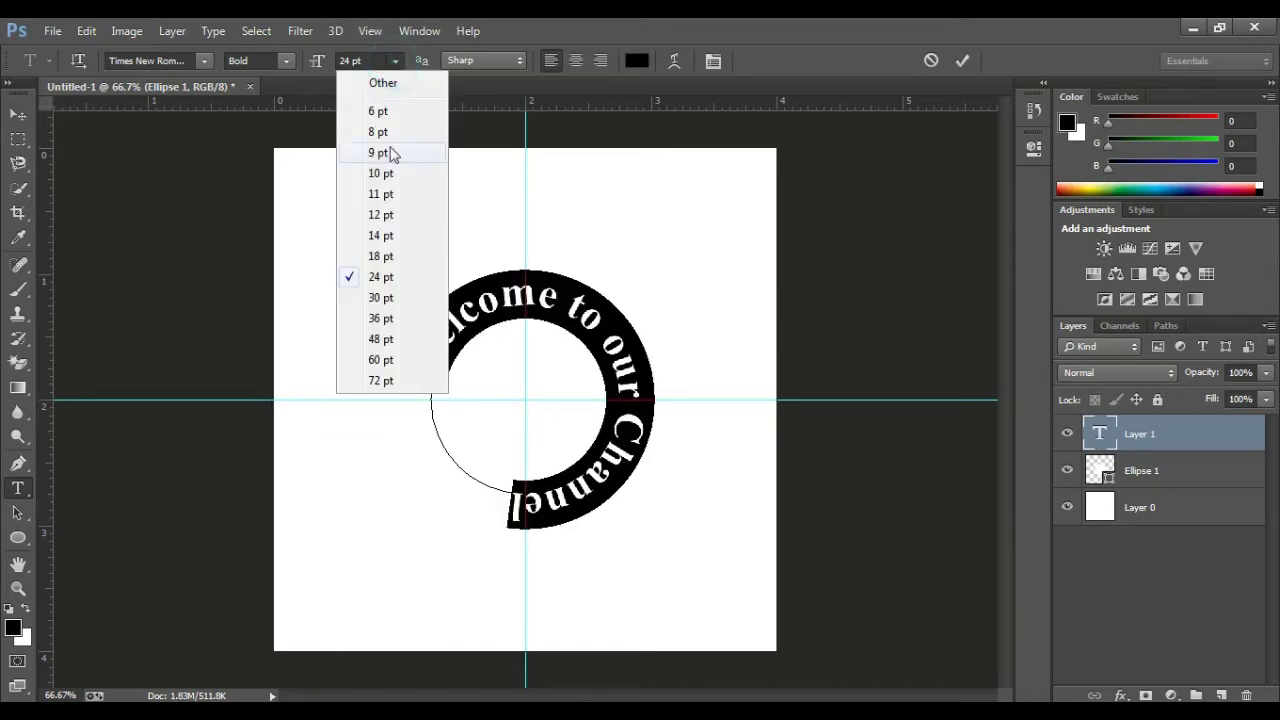
Step: Resize the curved text to 14 pt and slide it along the path to arc over the top
{"action": "left_click", "coordinate": [386, 236]}
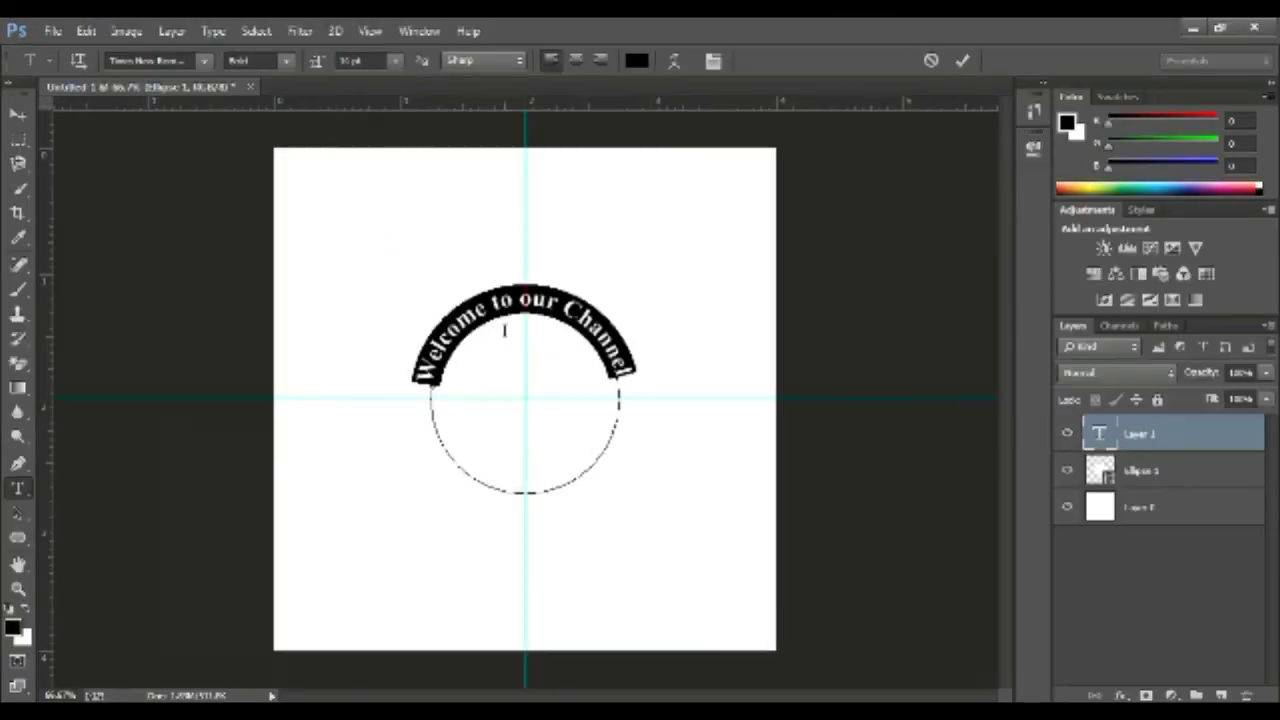
{"action": "left_click", "coordinate": [16, 511]}
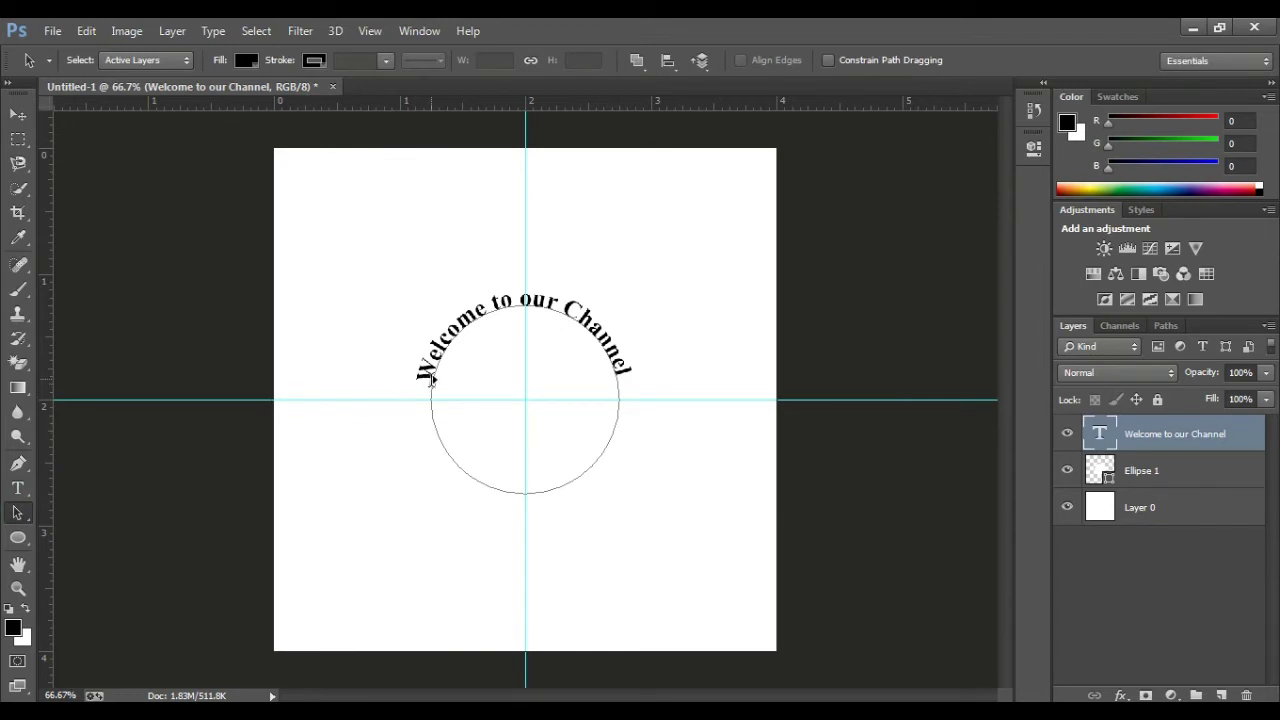
{"action": "left_click_drag", "start_coordinate": [431, 376], "coordinate": [432, 382]}
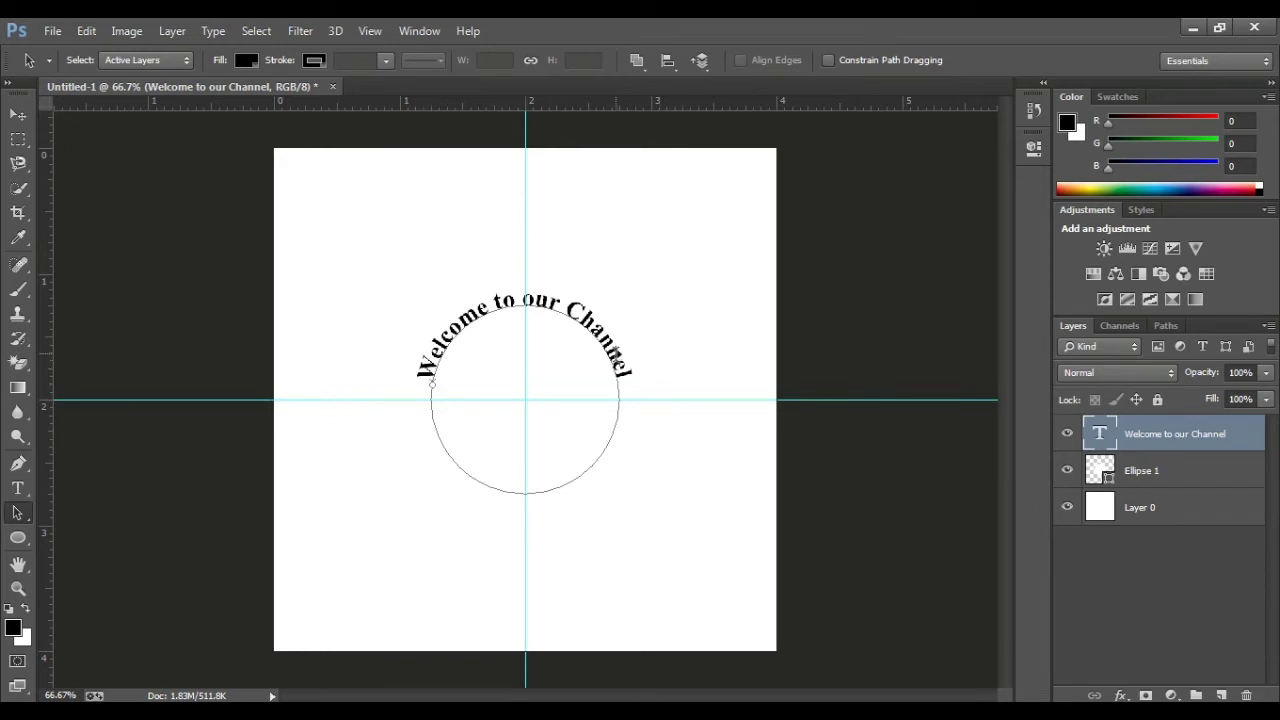
Step: Colour all of the 'Welcome to our Channel' text red (ff0000)
{"action": "left_click", "coordinate": [17, 487]}
{"action": "left_click", "coordinate": [436, 358]}
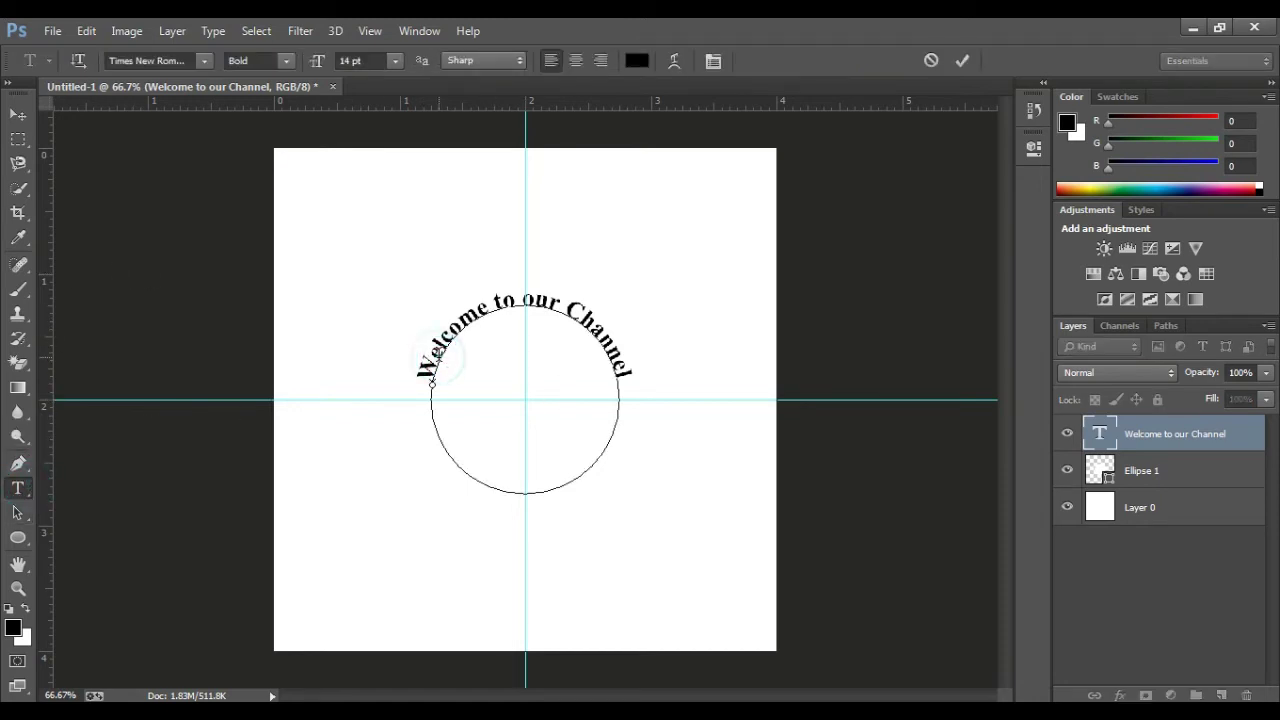
{"action": "key", "text": "ctrl+a"}
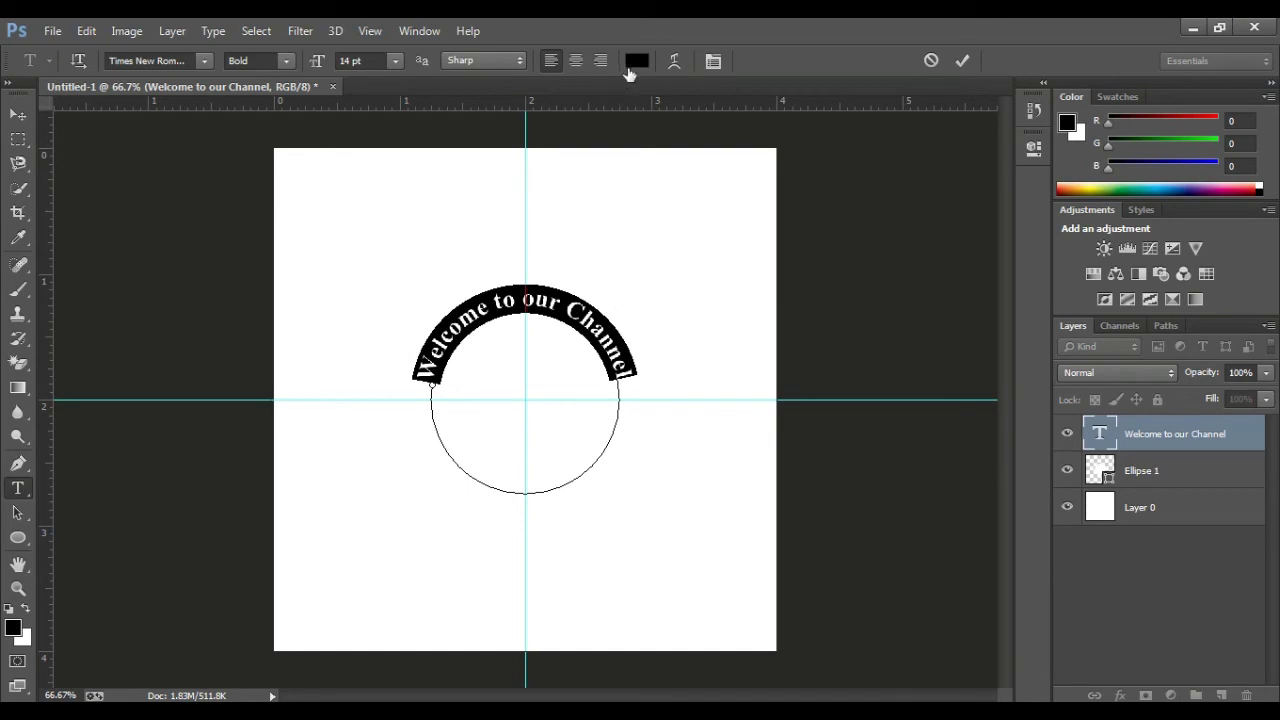
{"action": "left_click", "coordinate": [636, 60]}
{"action": "type", "text": "ff0000"}
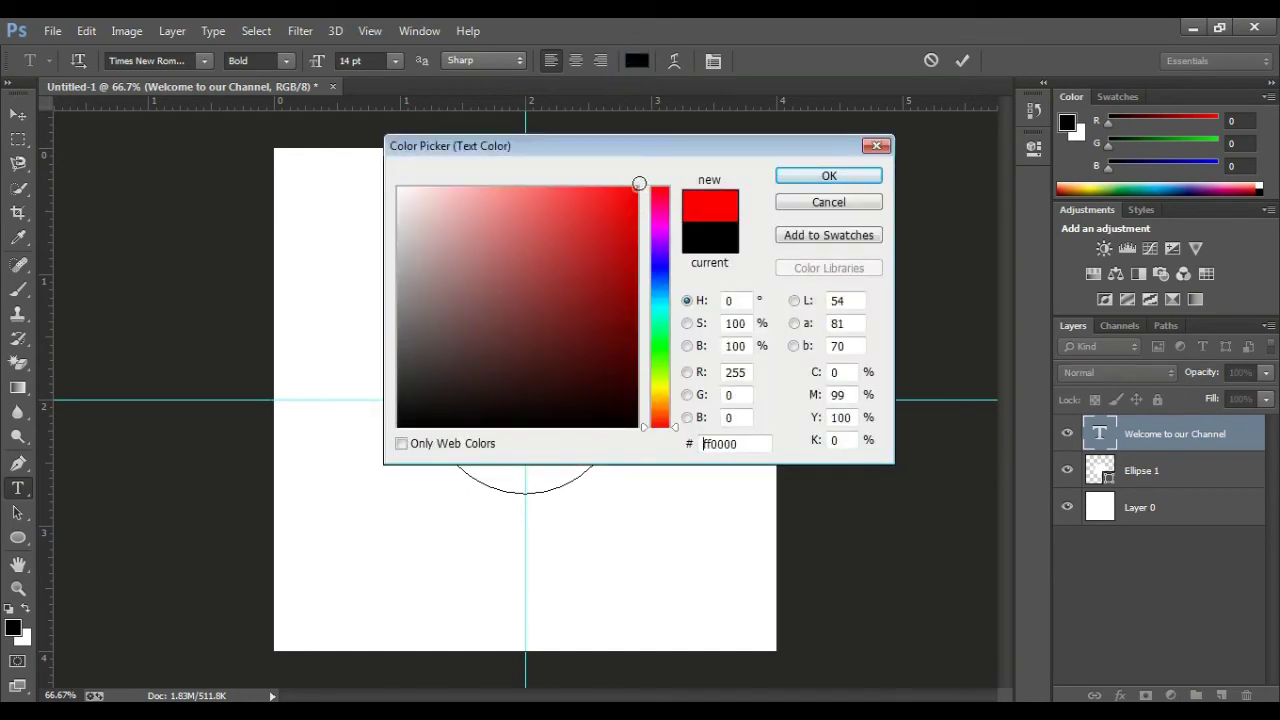
{"action": "left_click", "coordinate": [800, 178]}
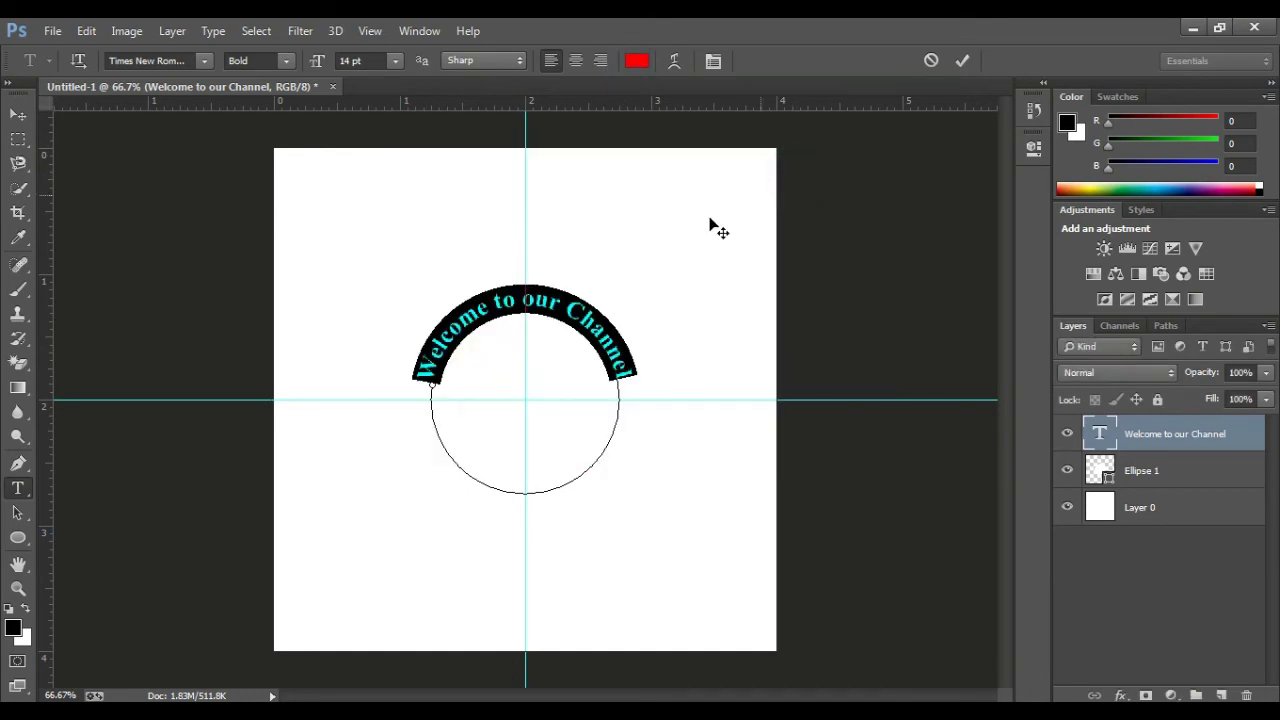
{"action": "left_click", "coordinate": [592, 292]}
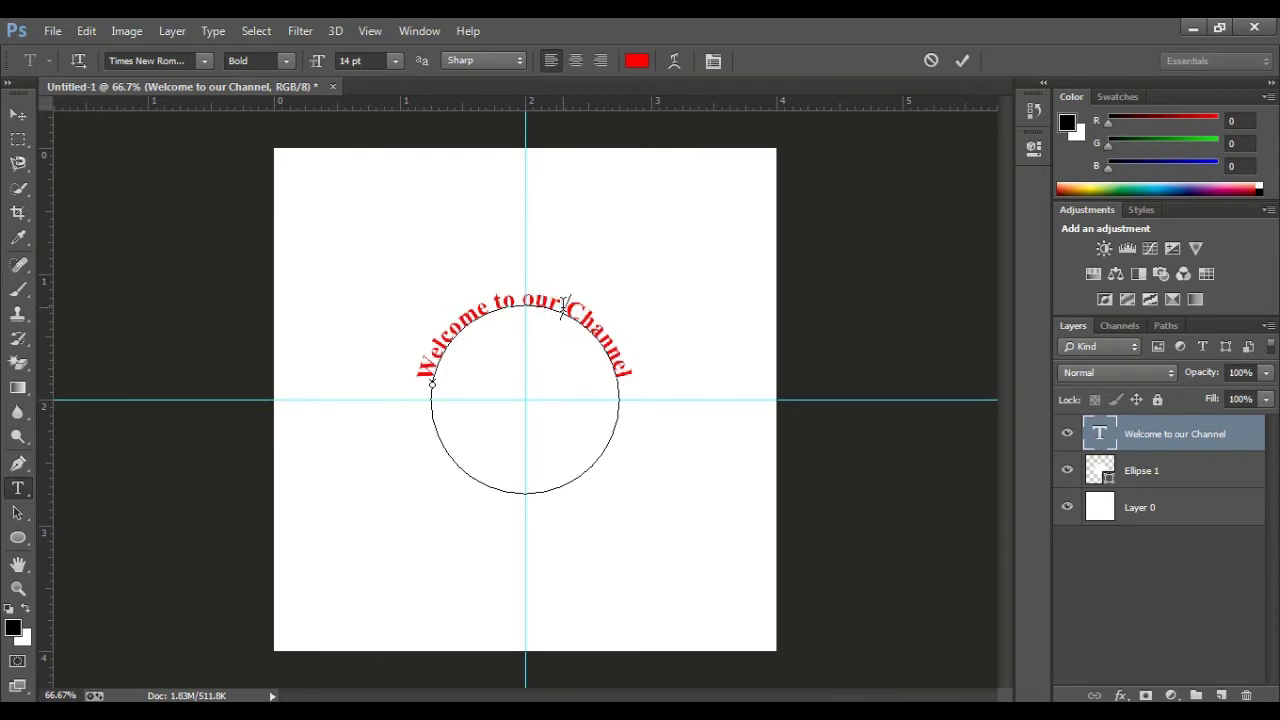
Step: Commit the text, add a new layer, and draw a 356 px circle centred on the guides
{"action": "key", "text": "ctrl+Return"}
{"action": "key", "text": "ctrl+shift+n"}
{"action": "key", "text": "Return"}
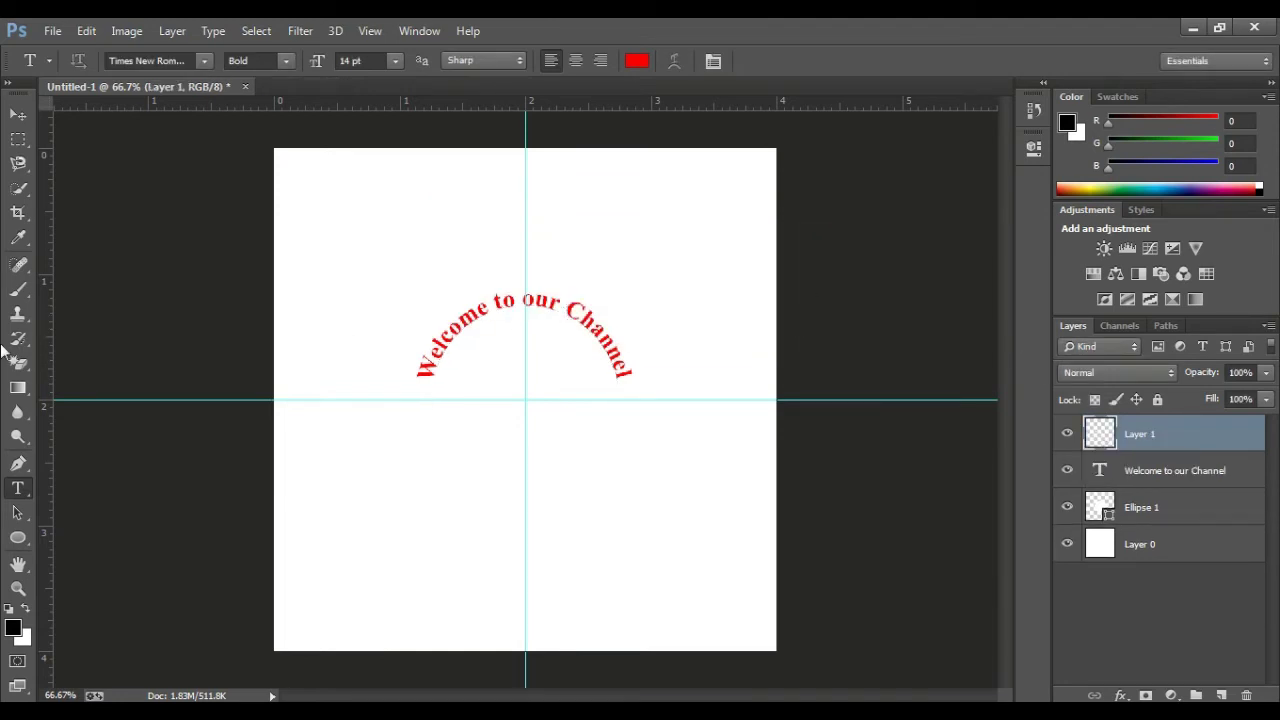
{"action": "left_click", "coordinate": [18, 538]}
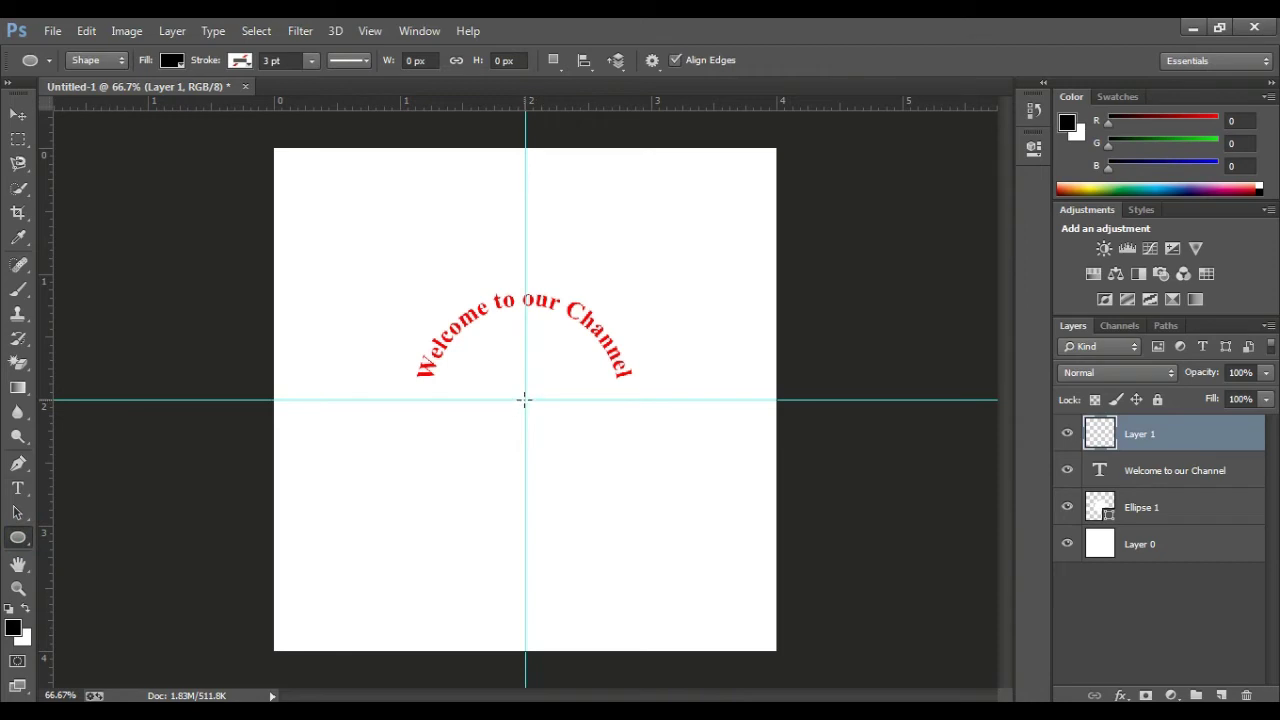
{"action": "left_click_drag", "start_coordinate": [524, 399], "coordinate": [524, 399]}
{"action": "left_click_drag", "start_coordinate": [555, 420], "coordinate": [613, 503]}
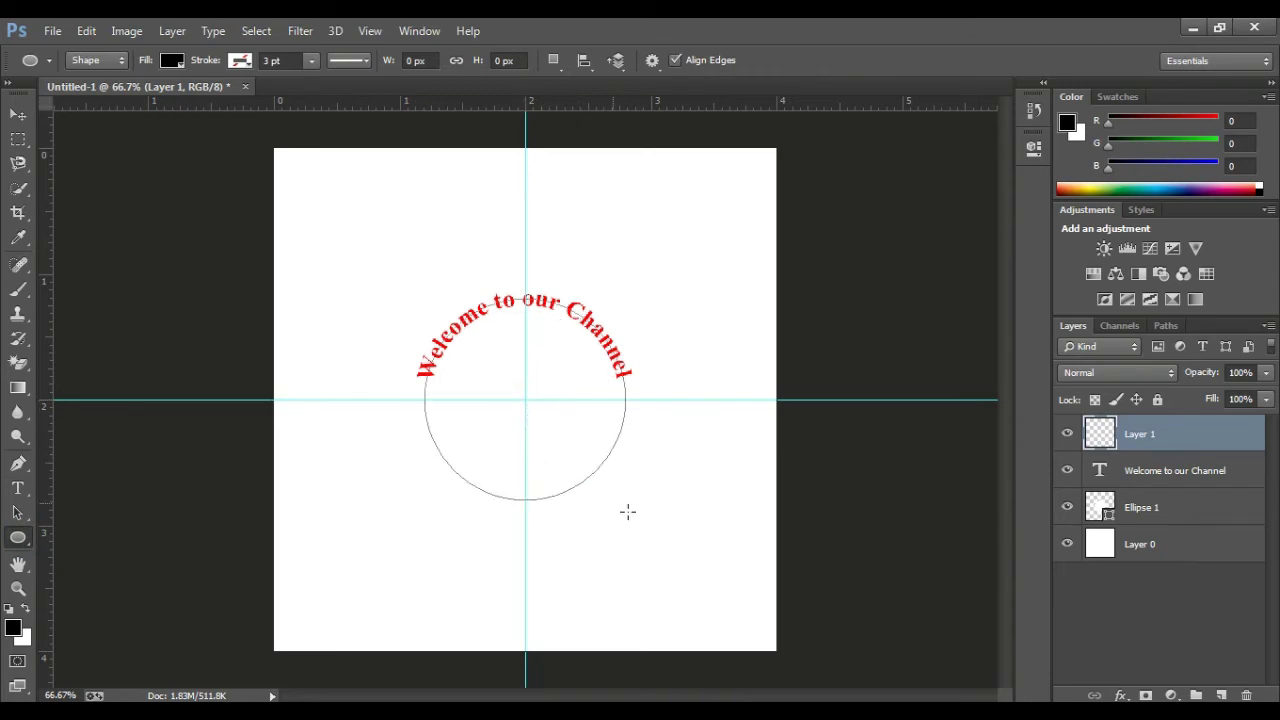
{"action": "mouse_move", "coordinate": [613, 503]}
{"action": "left_mouse_down"}
{"action": "mouse_move", "coordinate": [648, 518]}
{"action": "mouse_move", "coordinate": [640, 511]}
{"action": "left_mouse_up"}
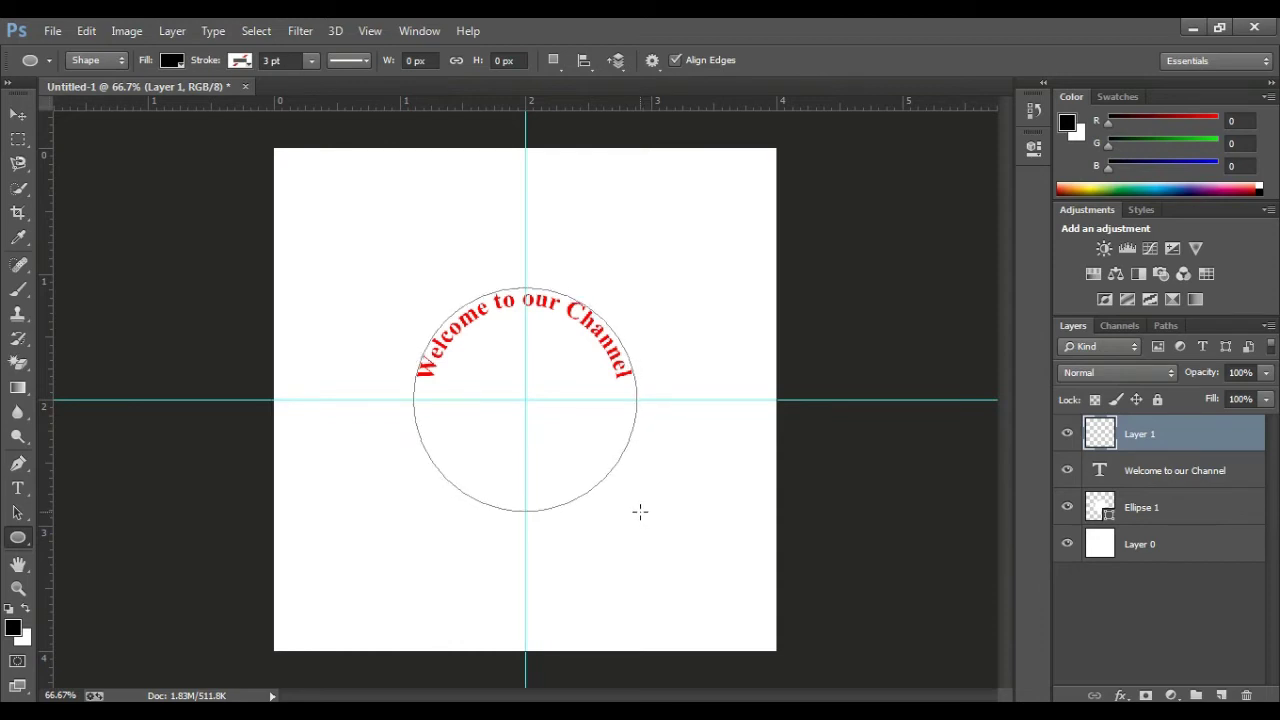
{"action": "left_click_drag", "start_coordinate": [640, 511], "coordinate": [640, 511]}
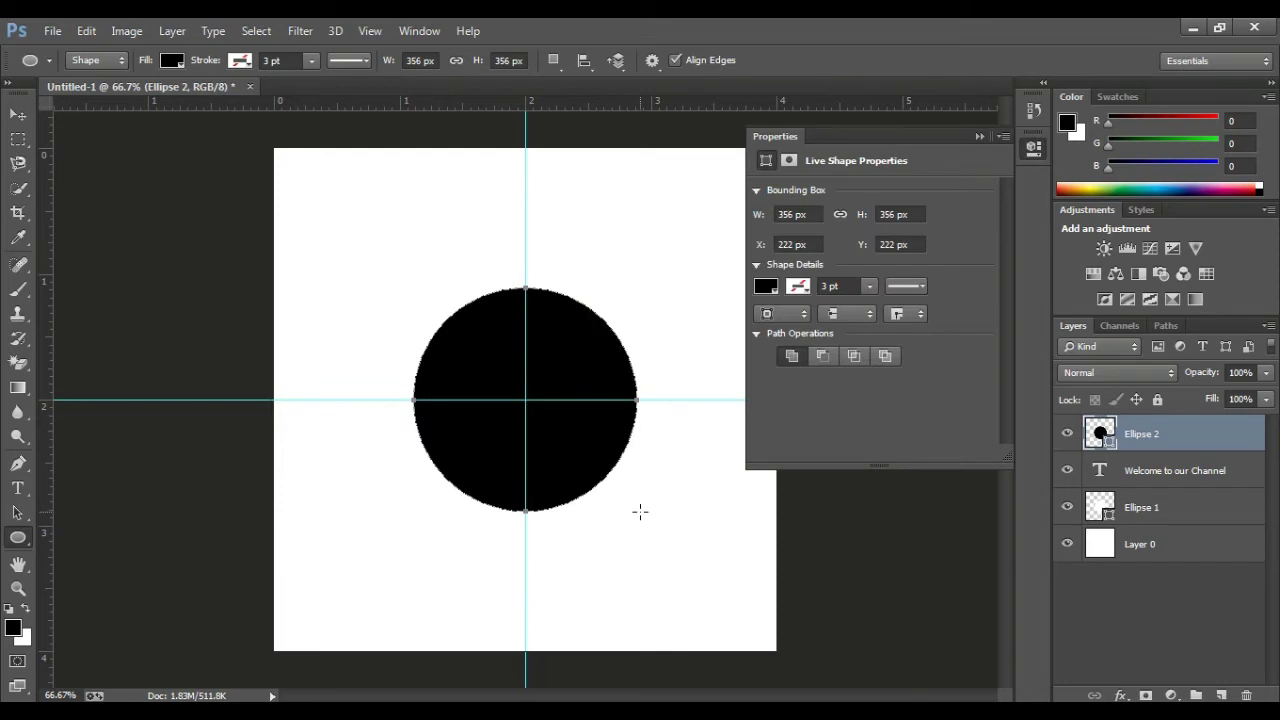
Step: Fill Ellipse 2 with white and move it below the curved text layer
{"action": "left_click", "coordinate": [766, 288]}
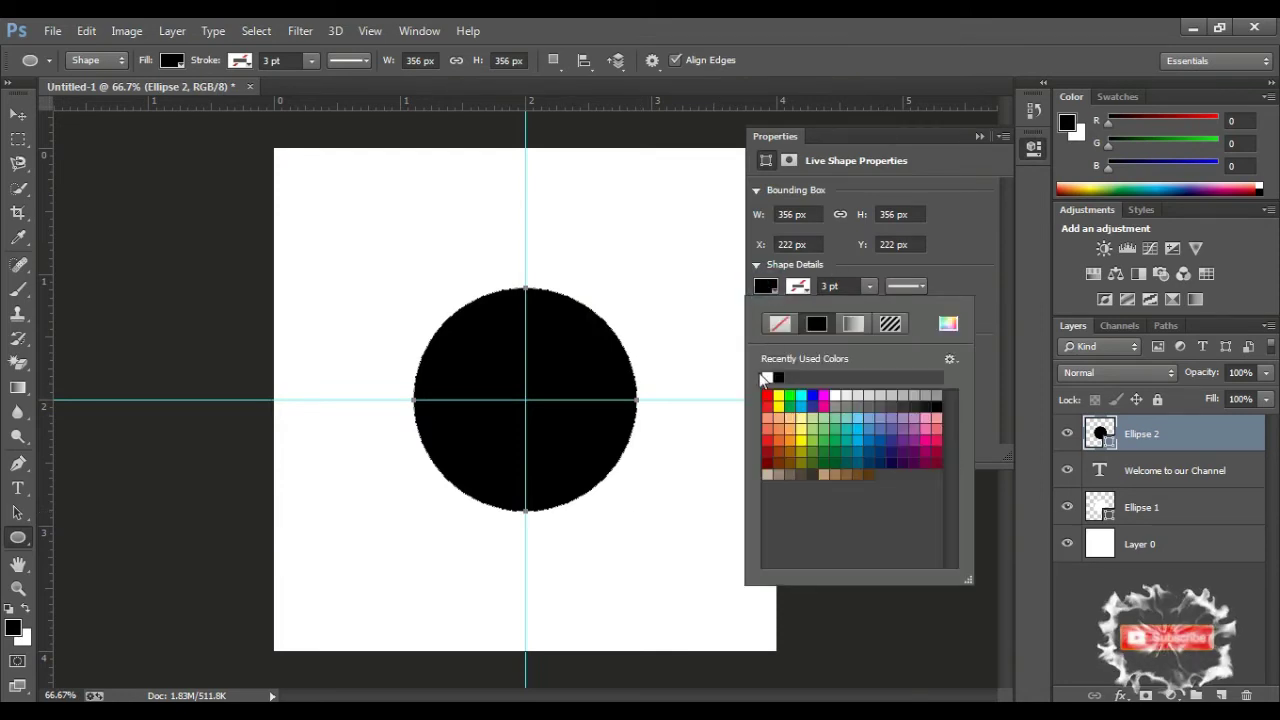
{"action": "left_click", "coordinate": [768, 375]}
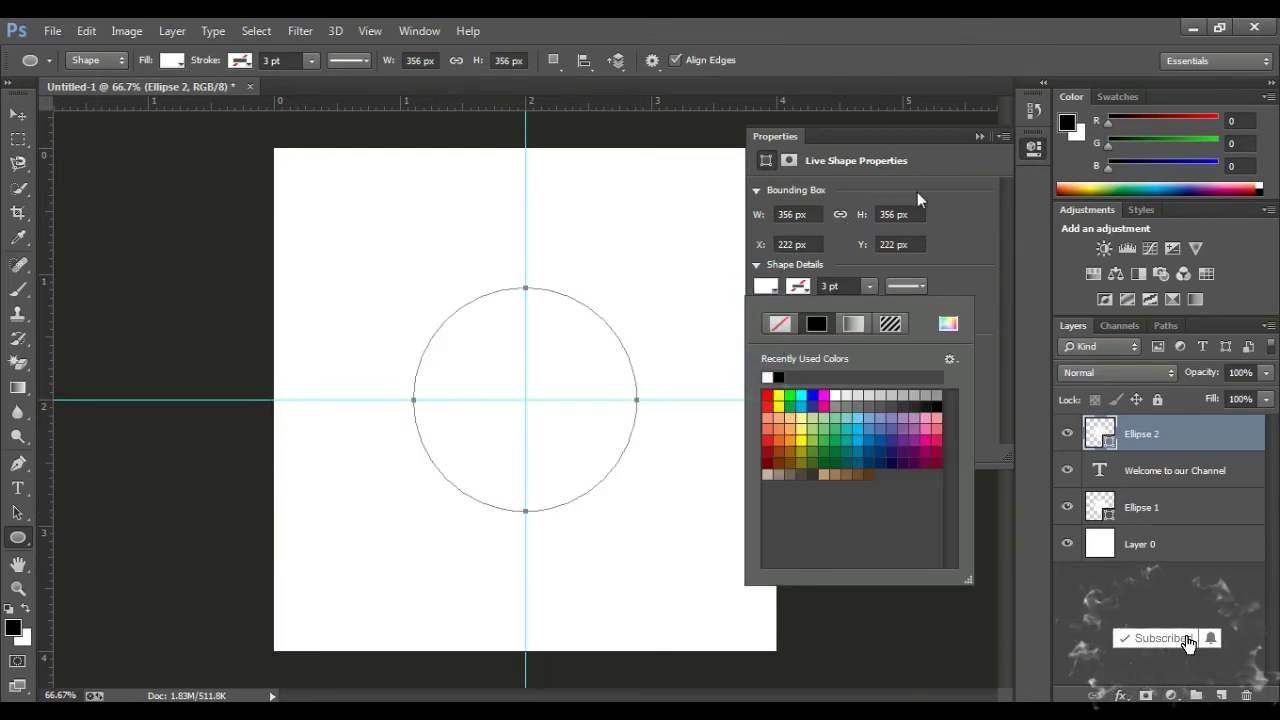
{"action": "left_click", "coordinate": [958, 167]}
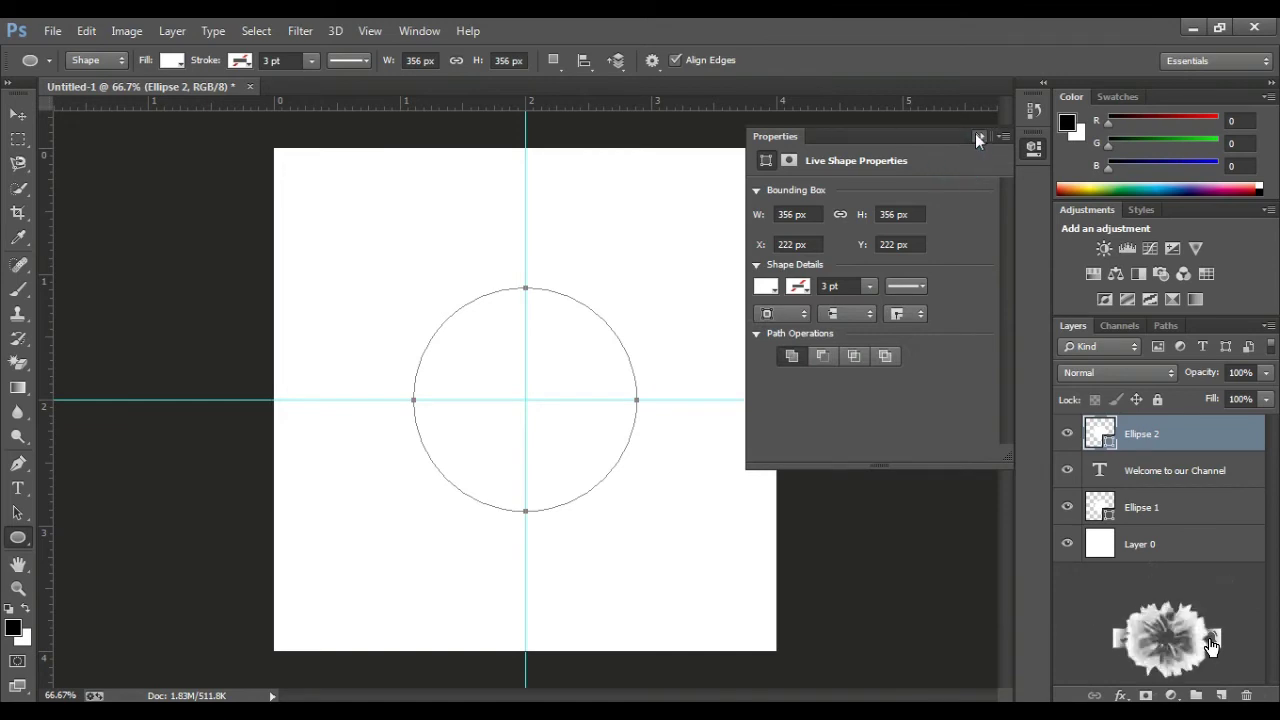
{"action": "left_click", "coordinate": [975, 133]}
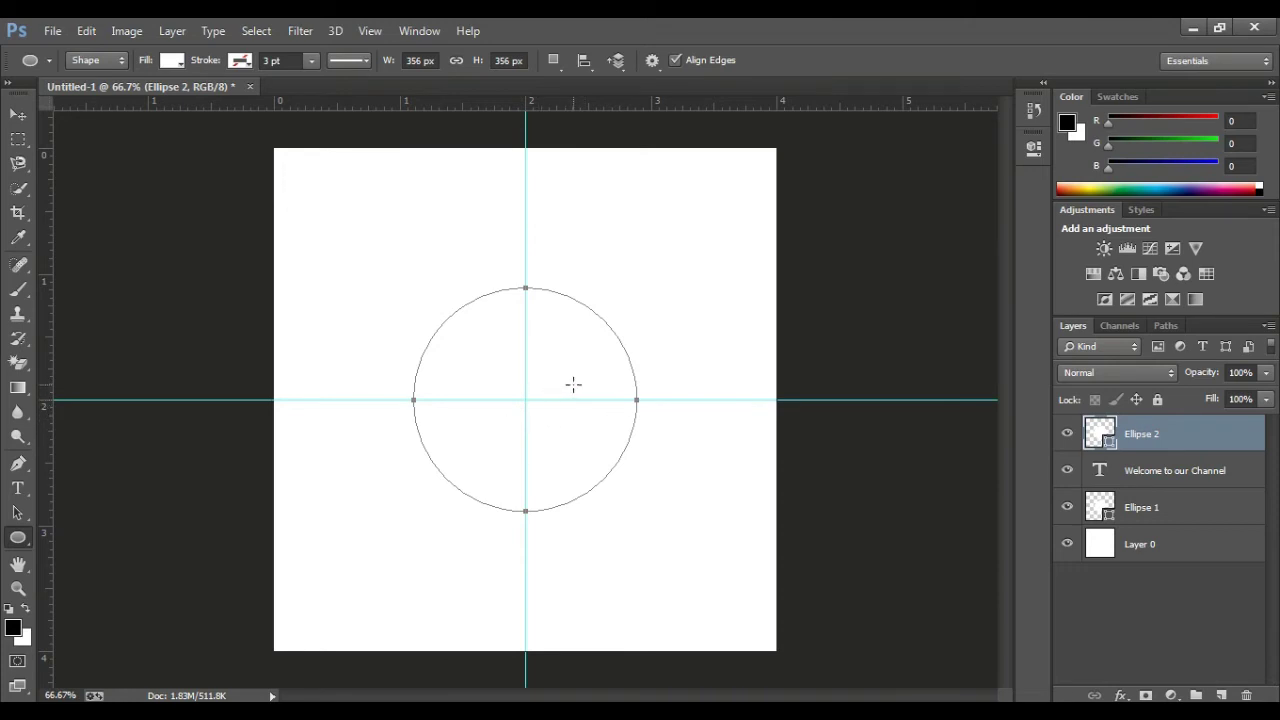
{"action": "left_click_drag", "start_coordinate": [1165, 441], "coordinate": [1163, 488]}
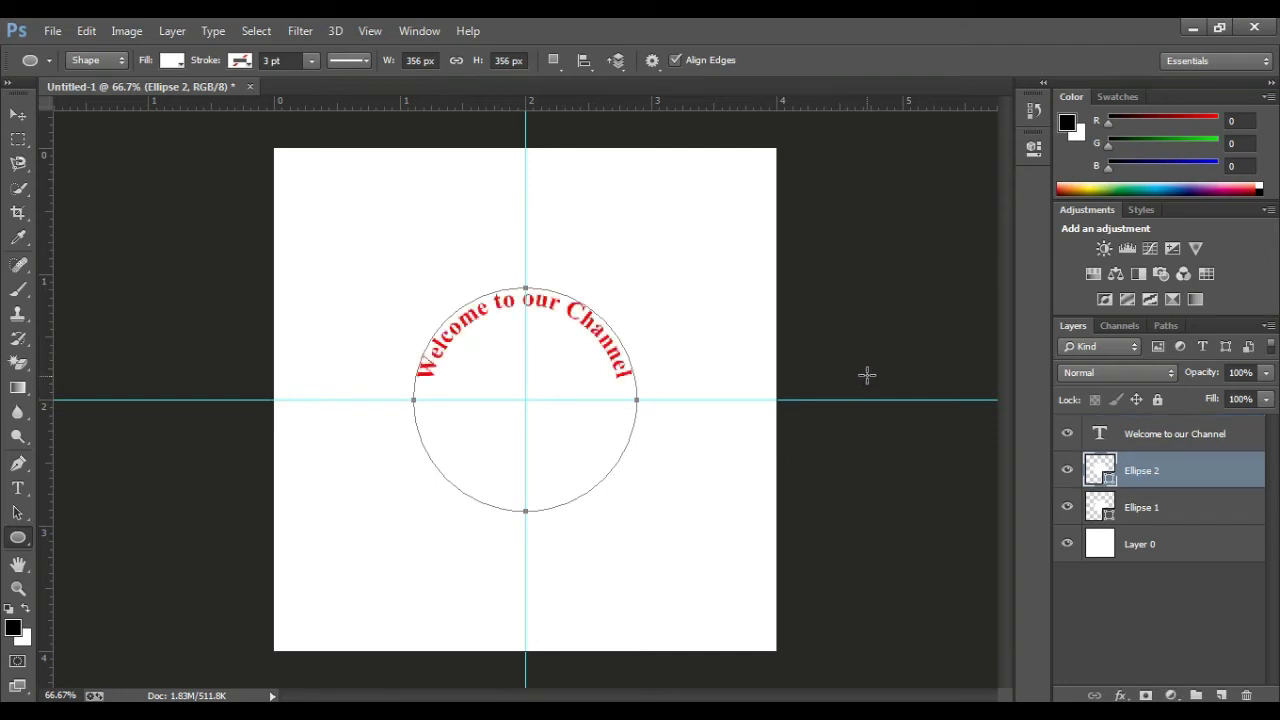
{"action": "key", "text": "t"}
{"action": "left_click", "coordinate": [452, 485]}
Step: Type 'MakiTech' along the lower-left edge of the larger circle
{"action": "type", "text": "M"}
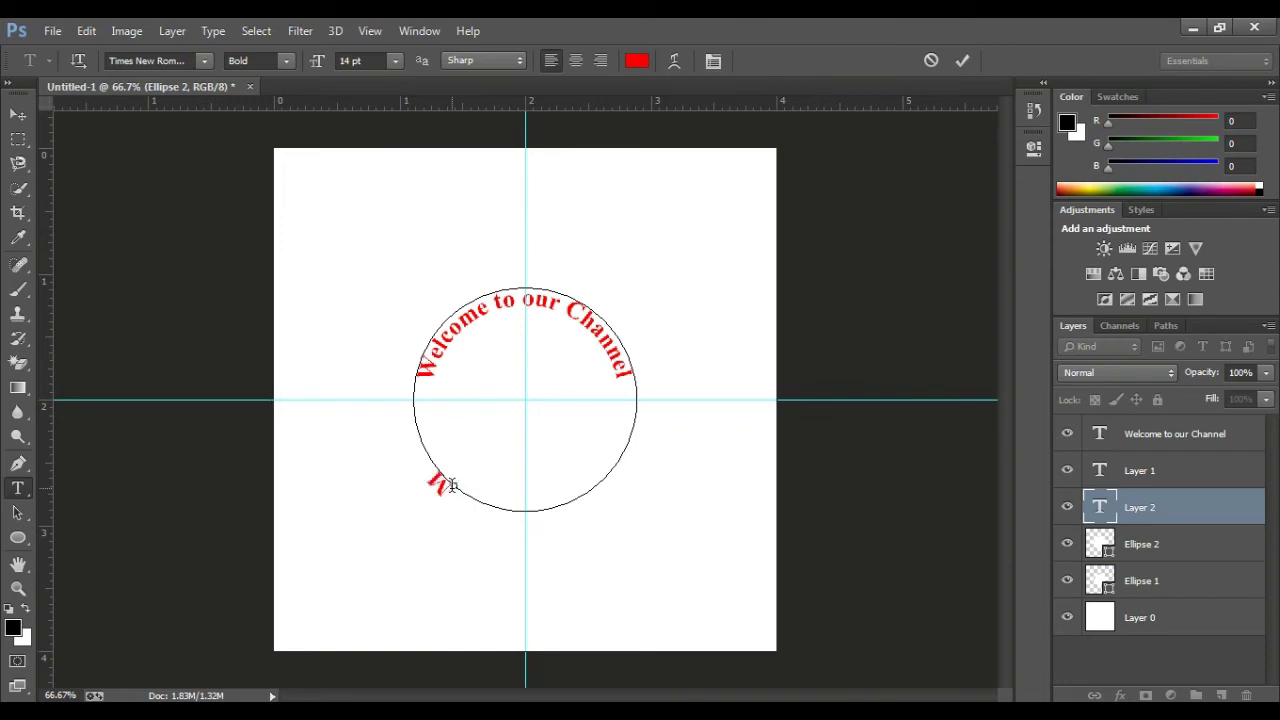
{"action": "type", "text": "akiTech"}
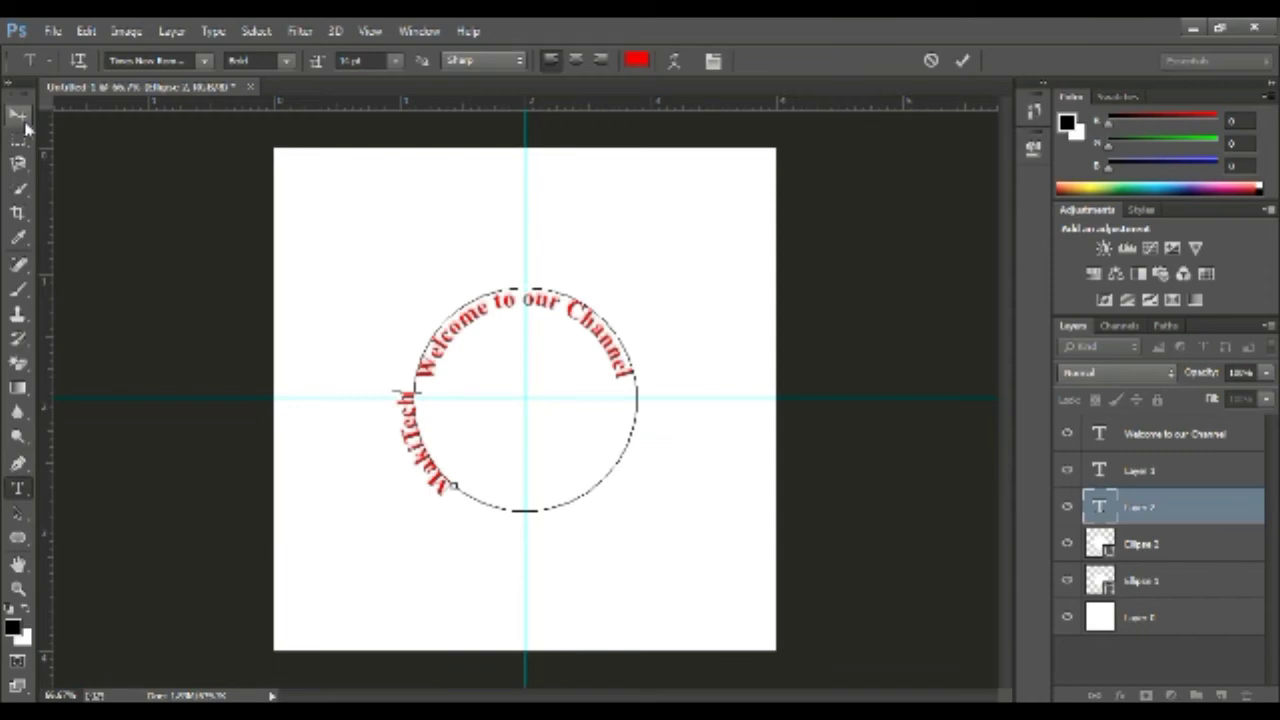
Step: Drag the MakiTech path text across the circle to flip it upright at the bottom
{"action": "left_click", "coordinate": [25, 512]}
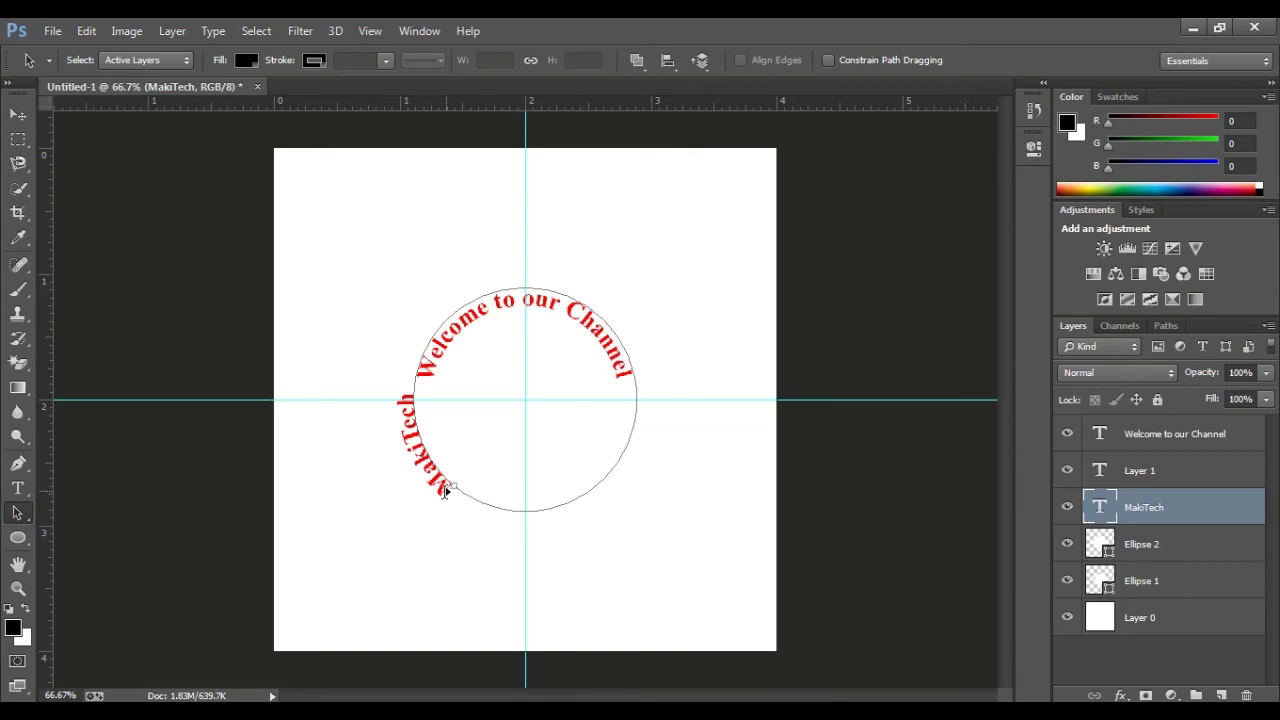
{"action": "mouse_move", "coordinate": [448, 494]}
{"action": "left_mouse_down"}
{"action": "mouse_move", "coordinate": [483, 474]}
{"action": "mouse_move", "coordinate": [611, 470]}
{"action": "left_mouse_up"}
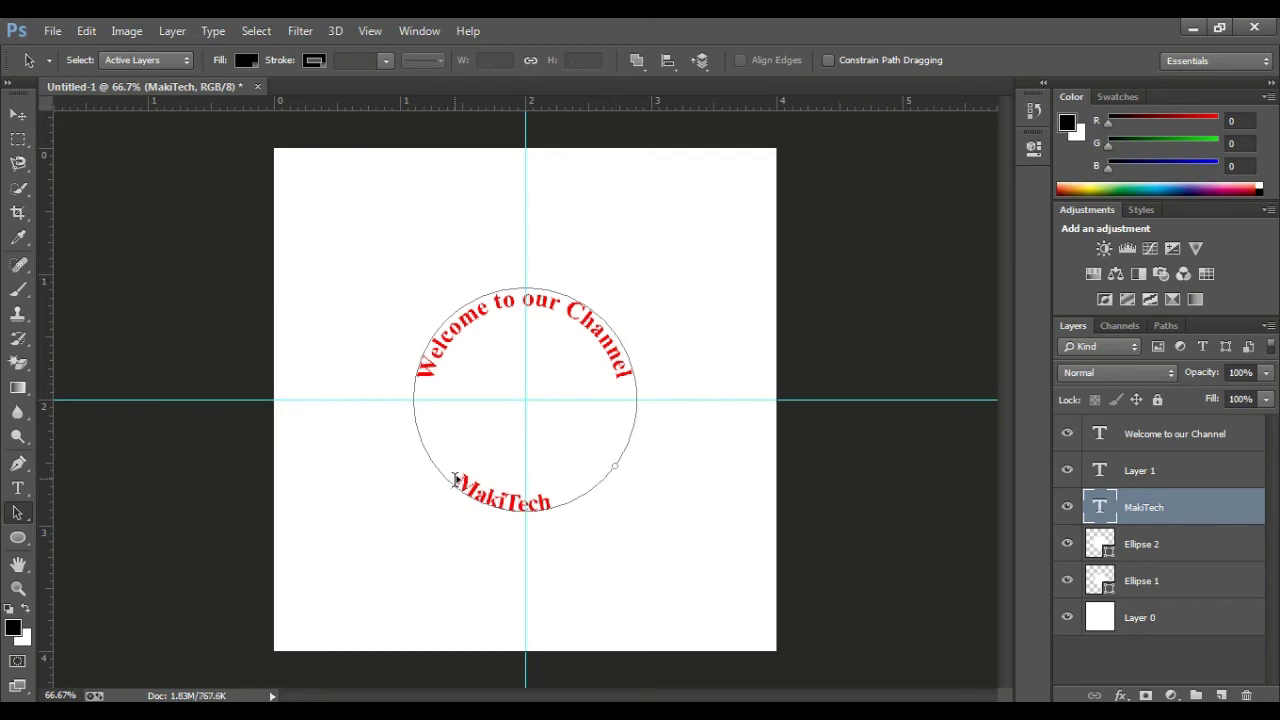
{"action": "mouse_move", "coordinate": [452, 484]}
{"action": "left_mouse_down"}
{"action": "mouse_move", "coordinate": [516, 486]}
{"action": "mouse_move", "coordinate": [484, 497]}
{"action": "left_mouse_up"}
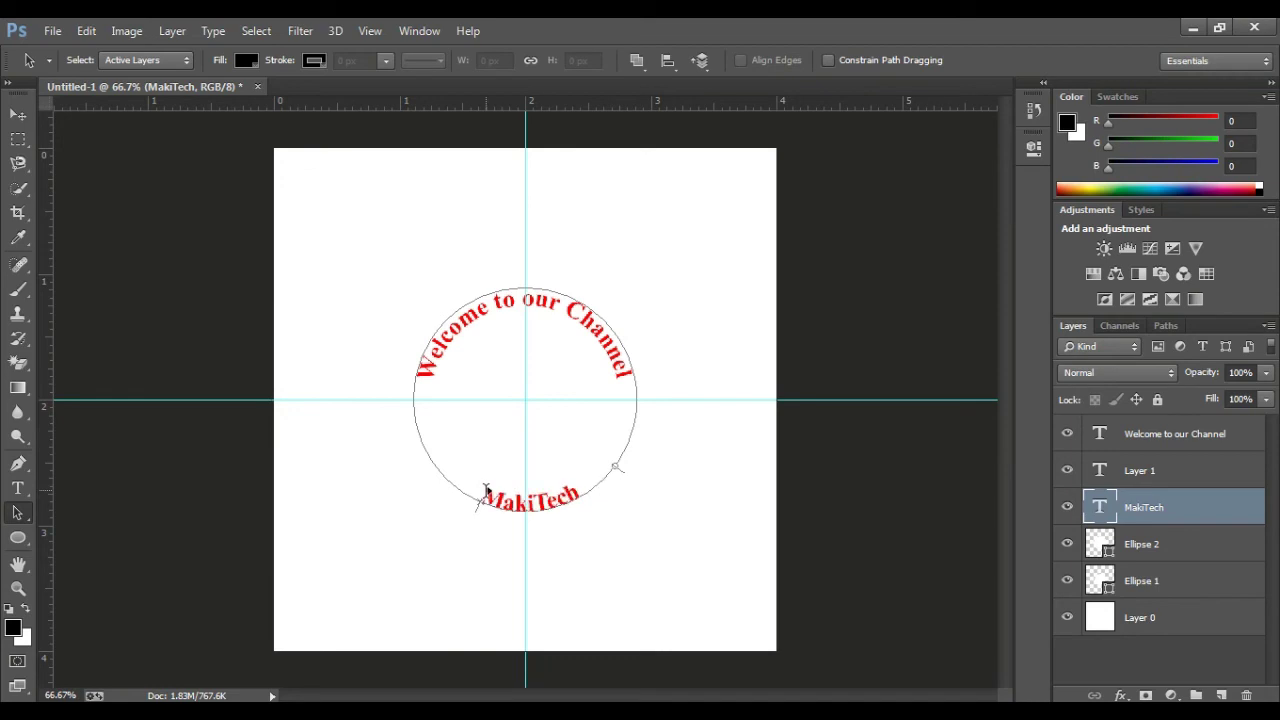
{"action": "left_click", "coordinate": [617, 462]}
Step: Adjust MakiTech's start and end markers so the full word shows, centred along the circle's bottom
{"action": "left_click_drag", "start_coordinate": [553, 508], "coordinate": [550, 508]}
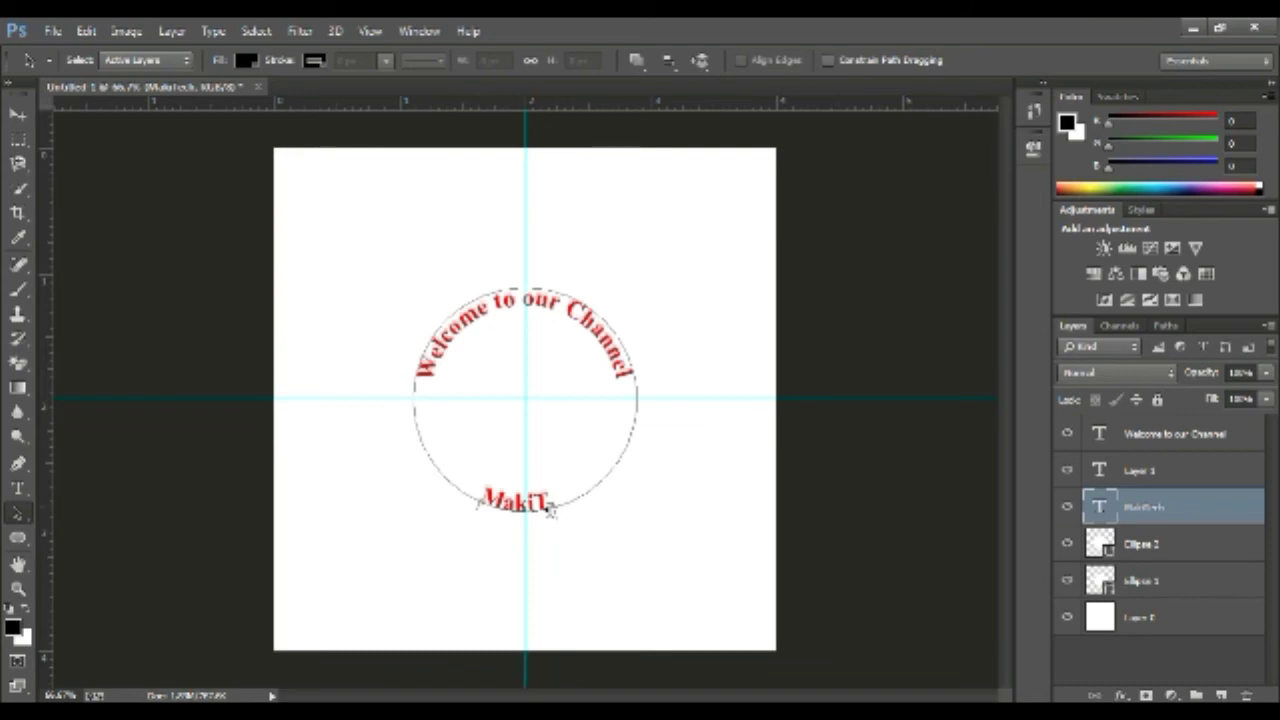
{"action": "mouse_move", "coordinate": [551, 509]}
{"action": "left_mouse_down"}
{"action": "mouse_move", "coordinate": [617, 472]}
{"action": "mouse_move", "coordinate": [628, 443]}
{"action": "left_mouse_up"}
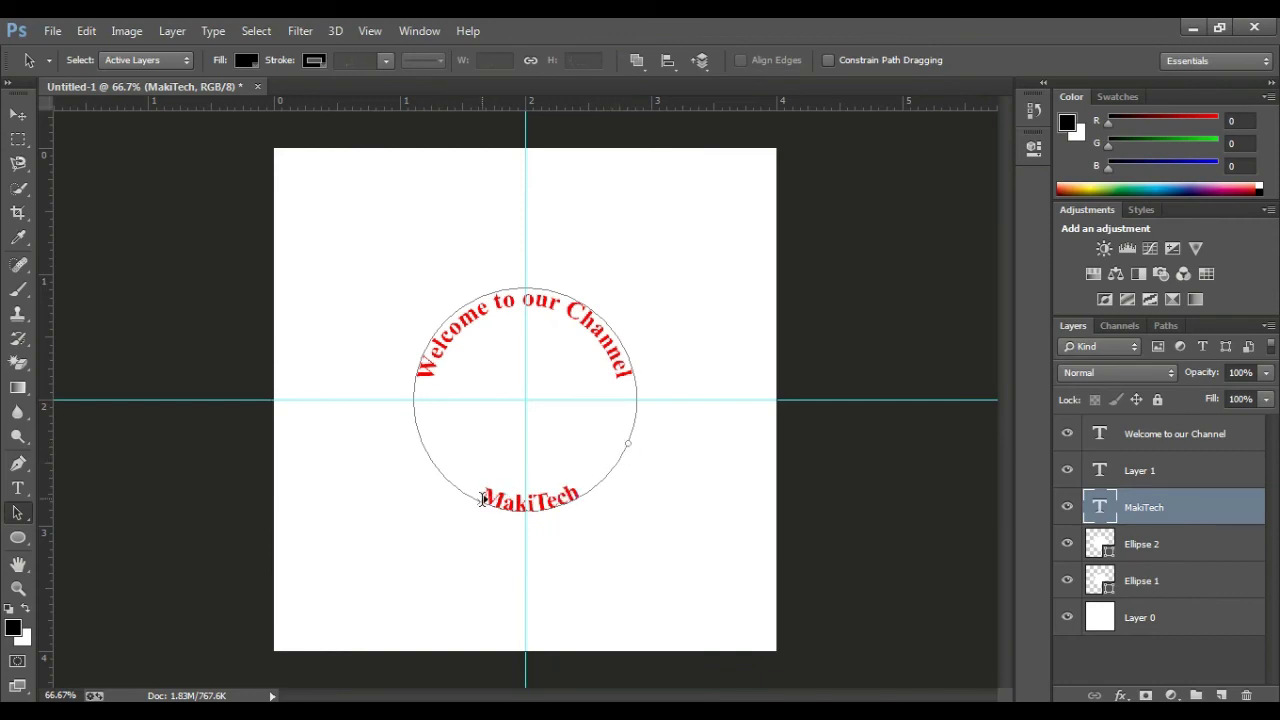
{"action": "left_click_drag", "start_coordinate": [480, 500], "coordinate": [473, 503]}
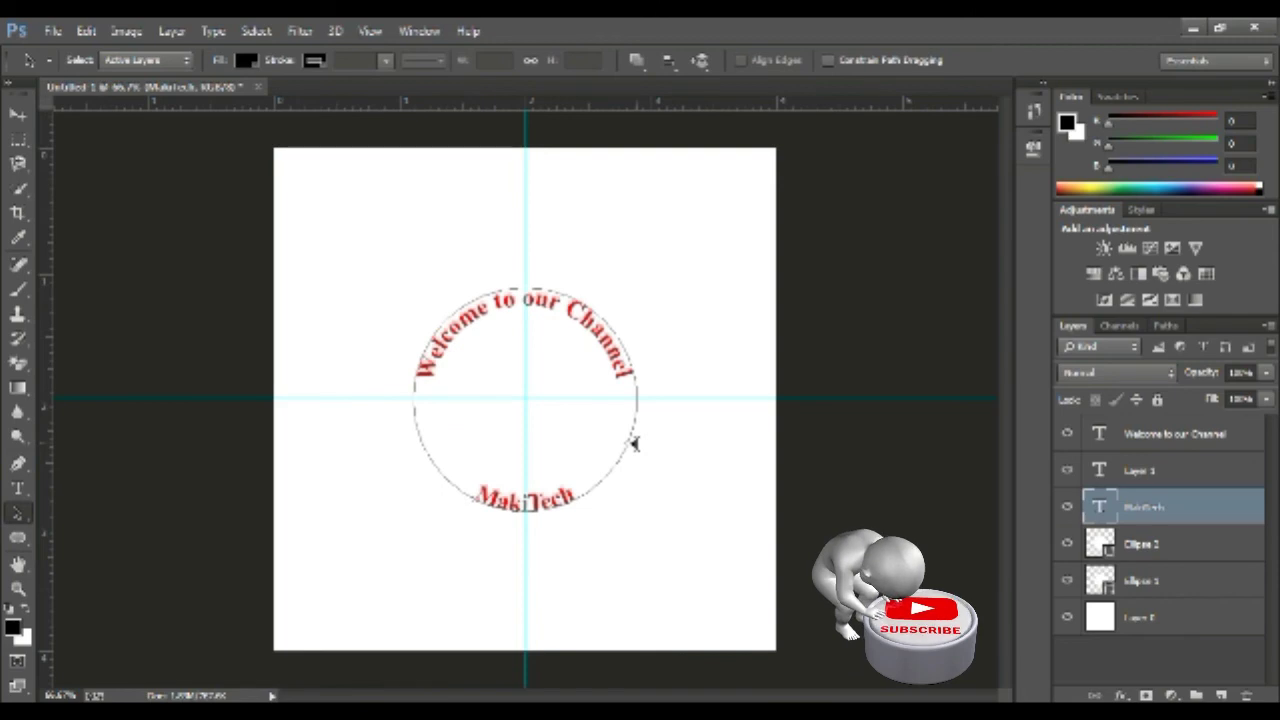
{"action": "left_click", "coordinate": [634, 443]}
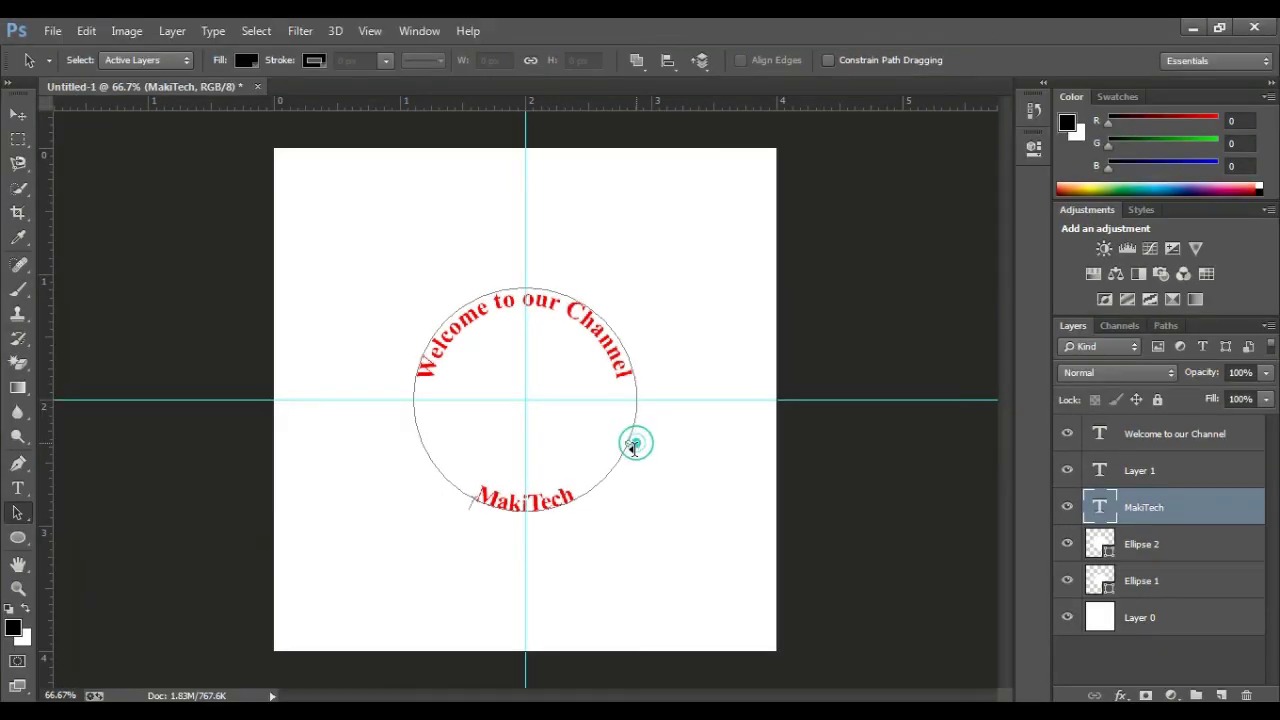
{"action": "mouse_move", "coordinate": [597, 503]}
{"action": "left_mouse_down"}
{"action": "mouse_move", "coordinate": [605, 489]}
{"action": "mouse_move", "coordinate": [570, 482]}
{"action": "mouse_move", "coordinate": [587, 474]}
{"action": "left_mouse_up"}
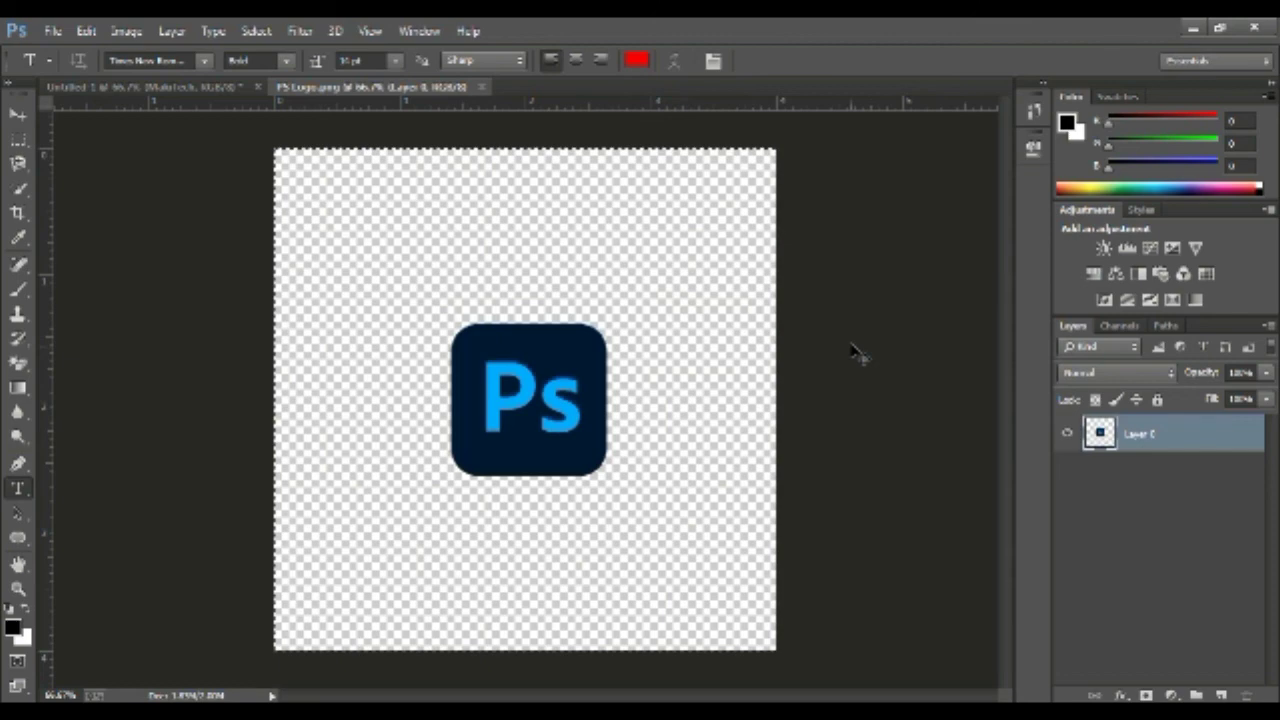
Step: Paste the Ps logo into Untitled-1, scale it down, and centre it between the curved texts
{"action": "left_click", "coordinate": [188, 87]}
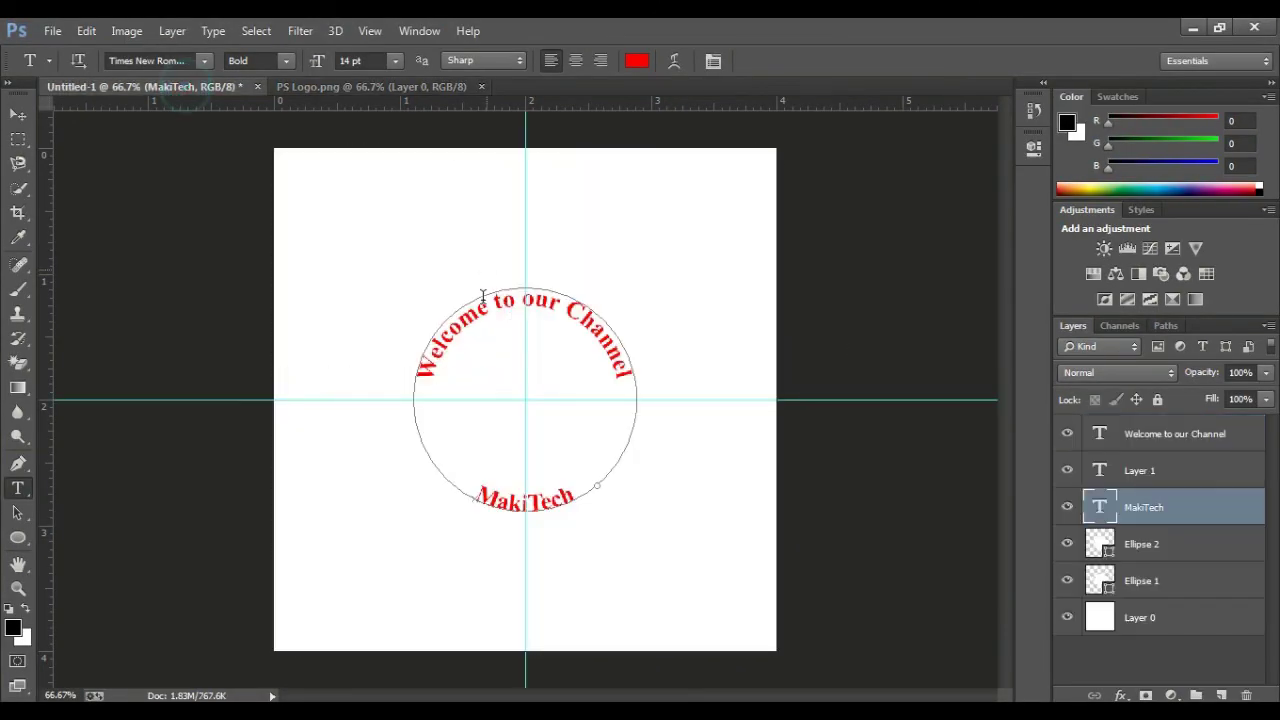
{"action": "key", "text": "ctrl+v"}
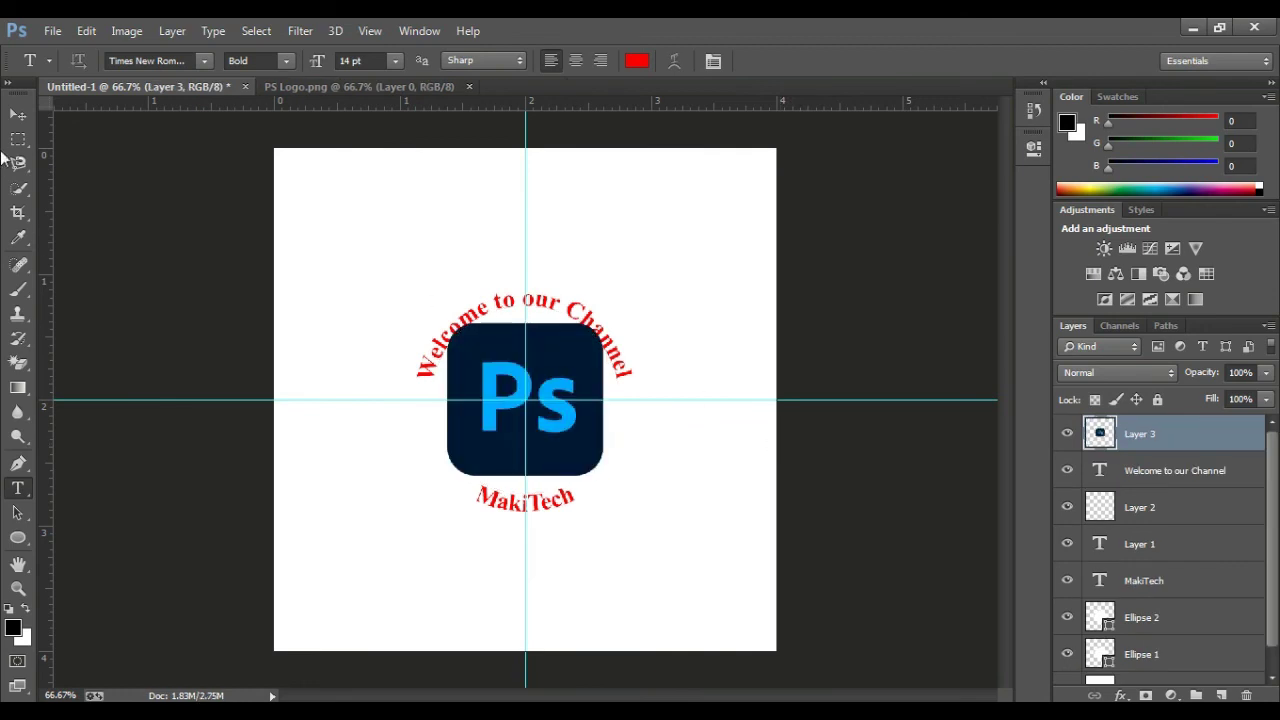
{"action": "left_click", "coordinate": [18, 114]}
{"action": "left_click_drag", "start_coordinate": [445, 317], "coordinate": [476, 349]}
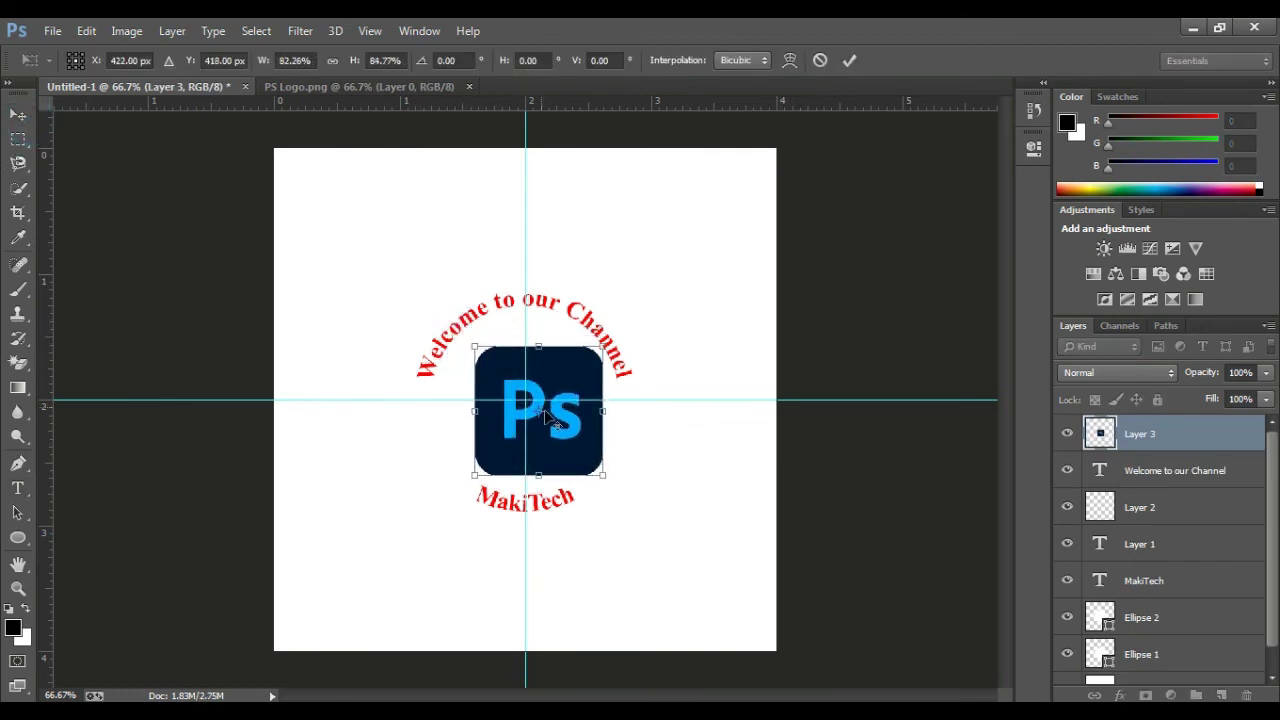
{"action": "left_click_drag", "start_coordinate": [550, 430], "coordinate": [545, 428]}
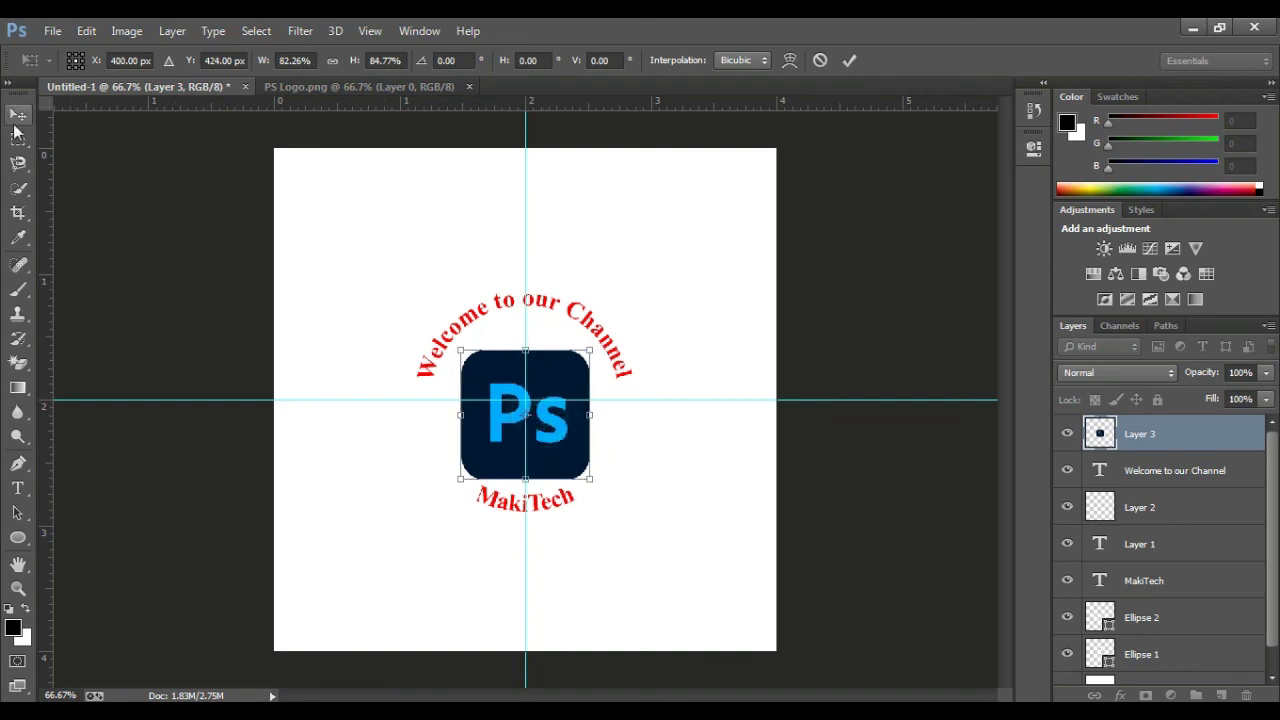
{"action": "left_click", "coordinate": [17, 115]}
{"action": "left_click", "coordinate": [533, 291]}
{"action": "left_click", "coordinate": [626, 294]}
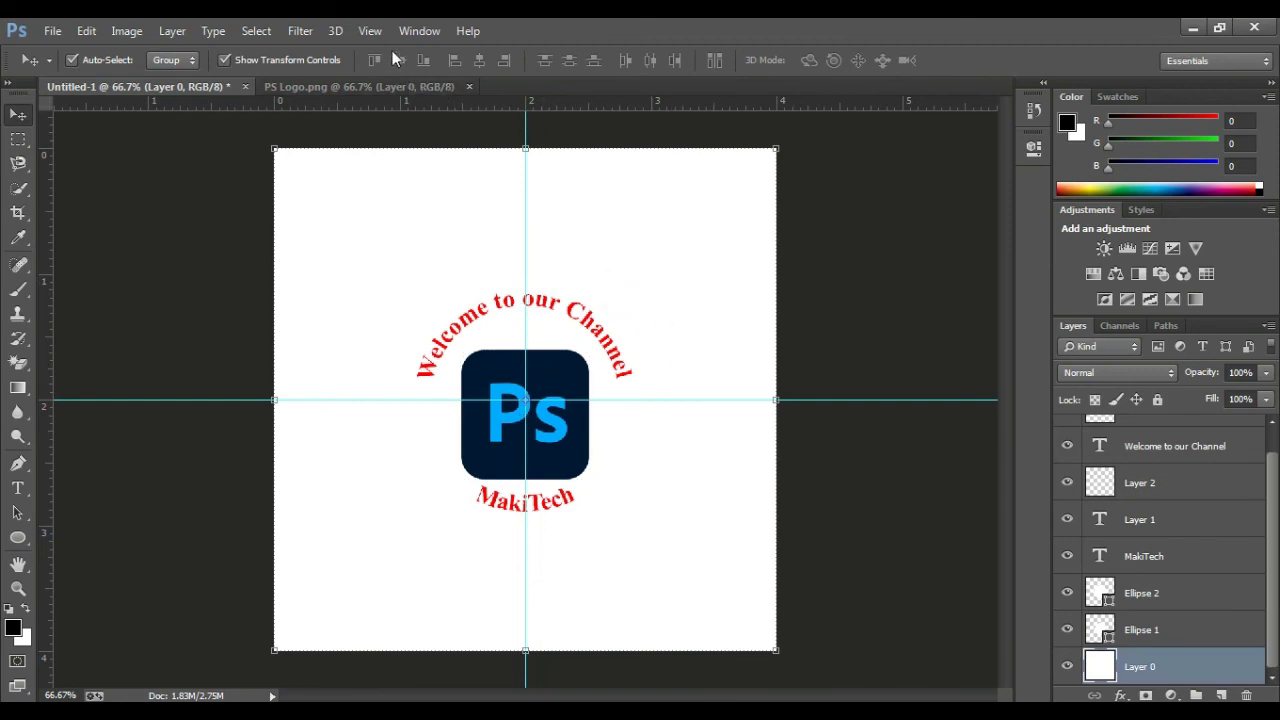
Step: Remove both cyan guides from the canvas with View > Clear Guides
{"action": "left_click", "coordinate": [370, 31]}
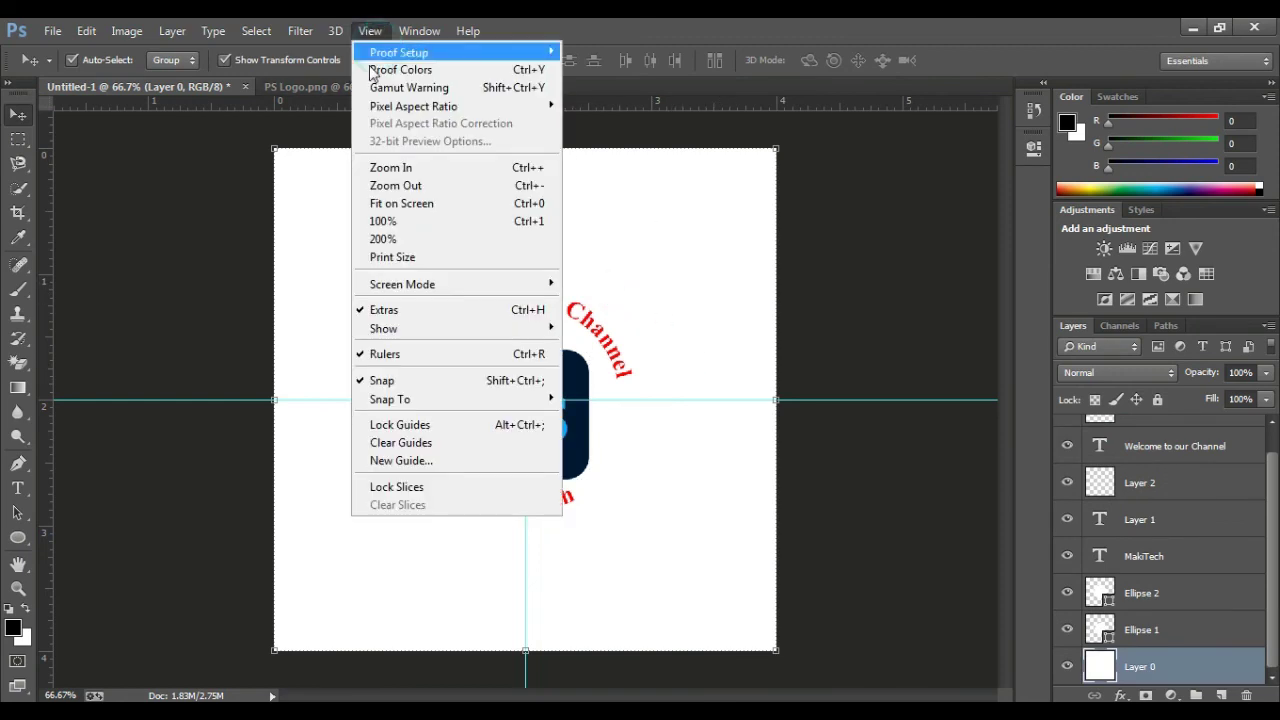
{"action": "left_click", "coordinate": [430, 443]}
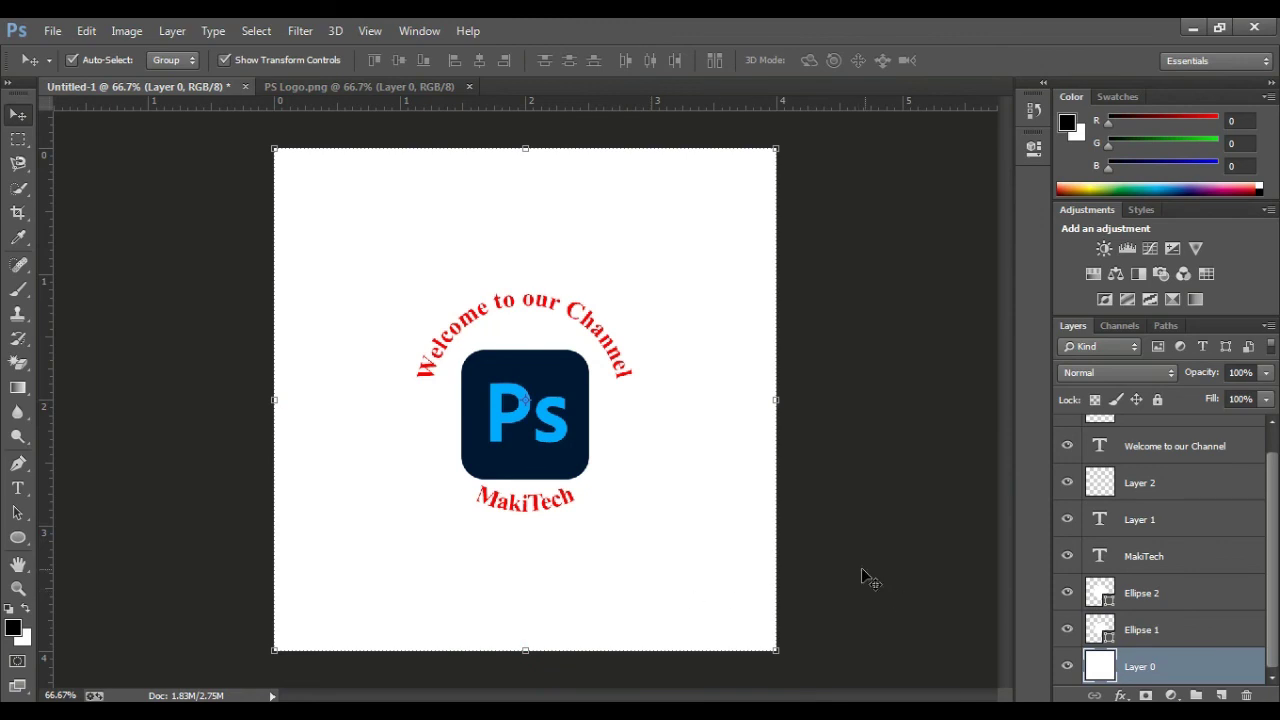
{"action": "scroll", "coordinate": [583, 427], "scroll_direction": "up", "scroll_amount": 3}
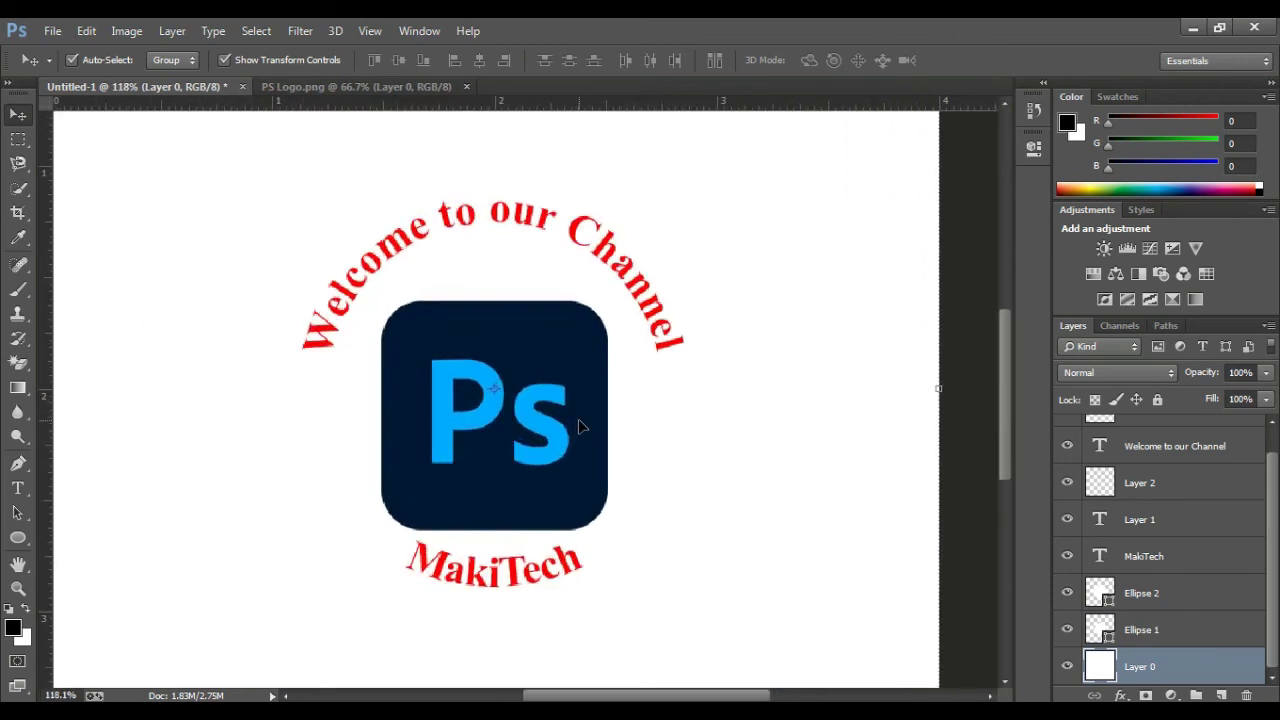